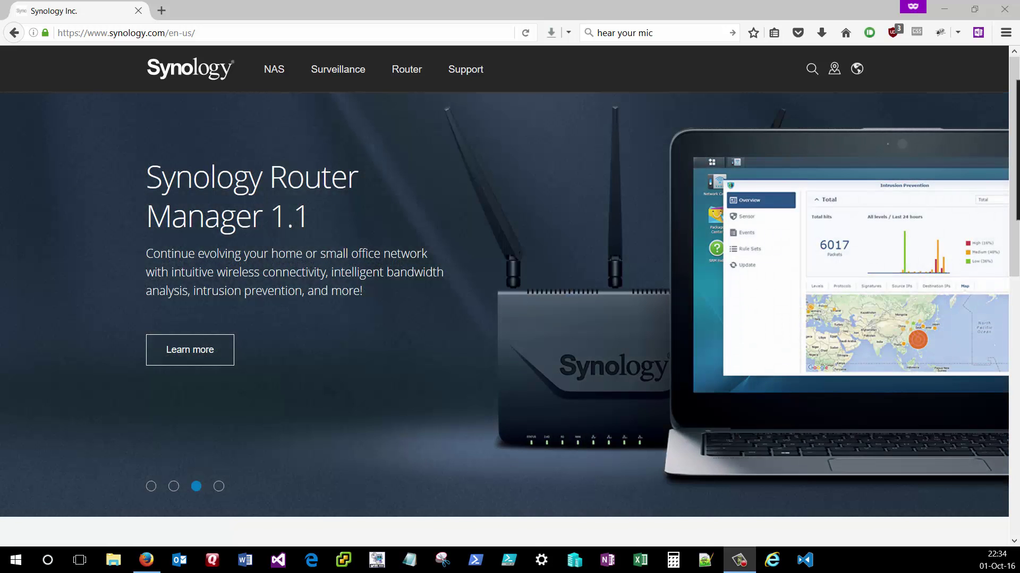
# - Go to the Download Center from the Synology website's Support menu
pyautogui.click(194, 33)
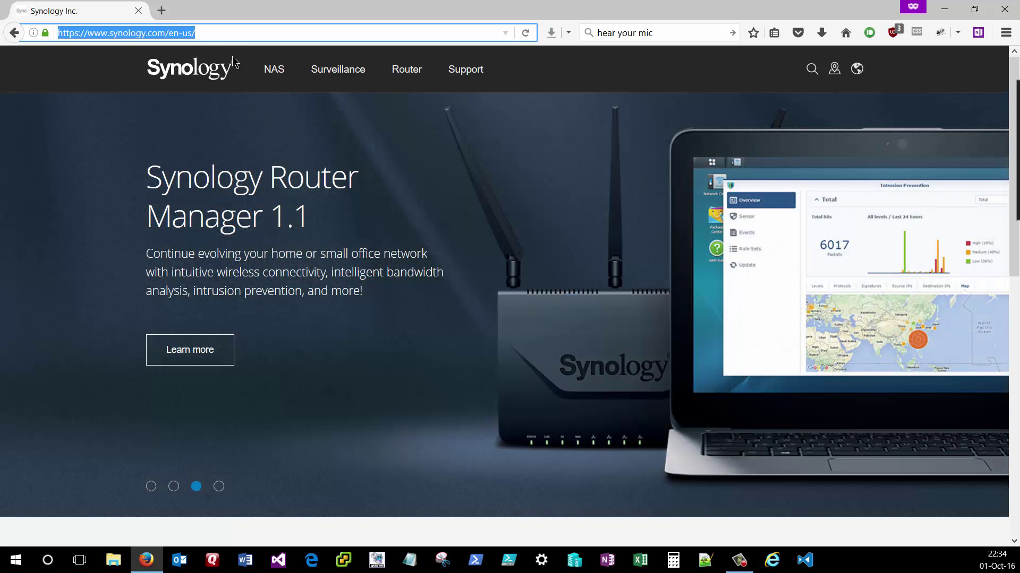
pyautogui.click(465, 77)
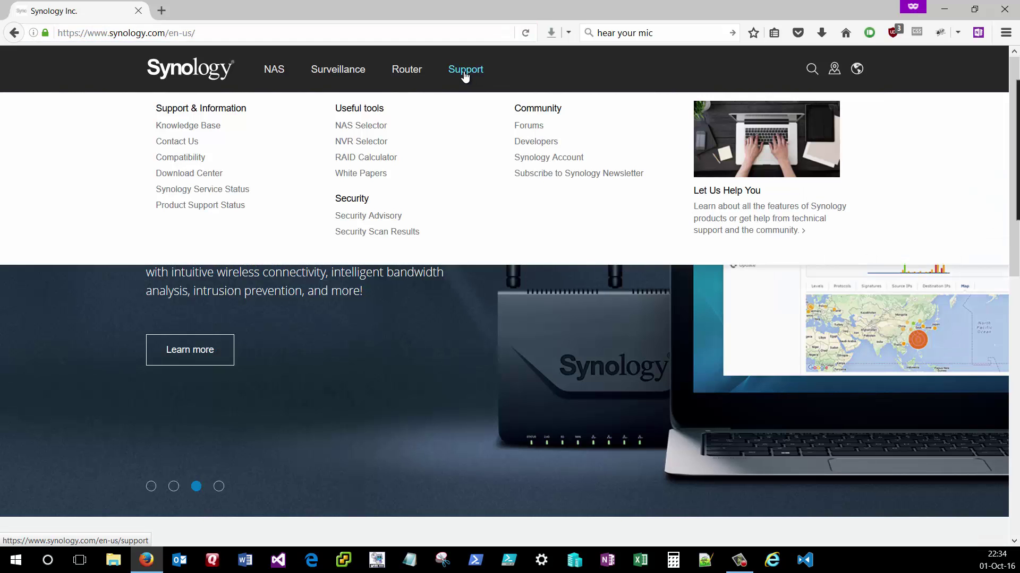
pyautogui.click(206, 175)
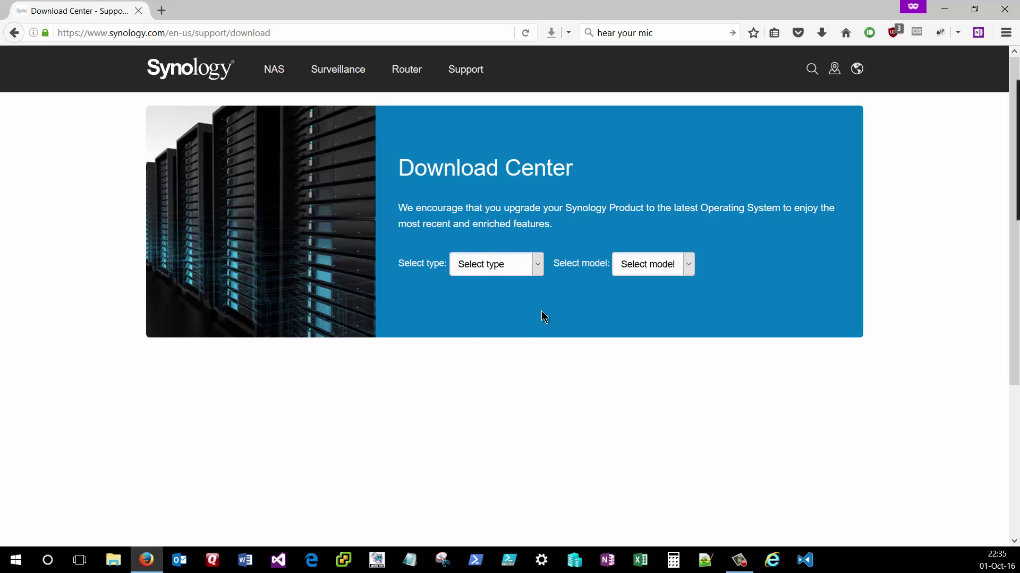
# - Select the 4-bay type and DS416 model, then scroll down to the Utilities downloads
pyautogui.click(538, 269)
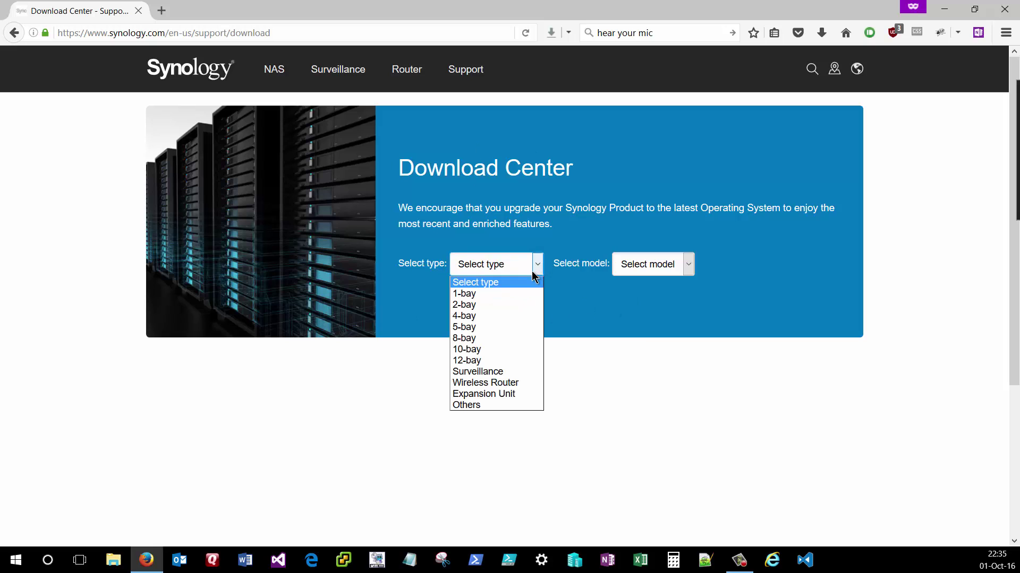
pyautogui.click(487, 313)
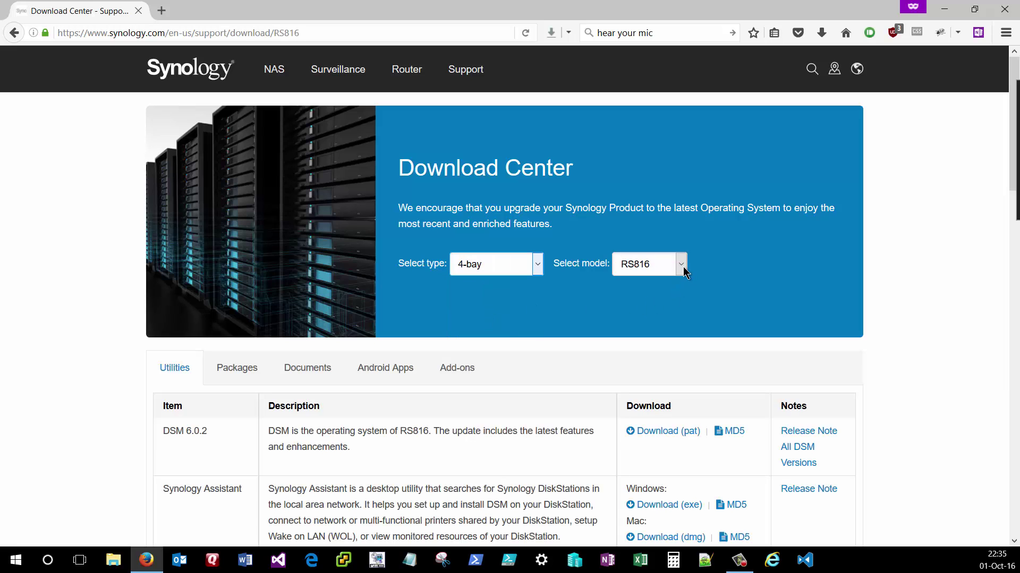
pyautogui.click(682, 267)
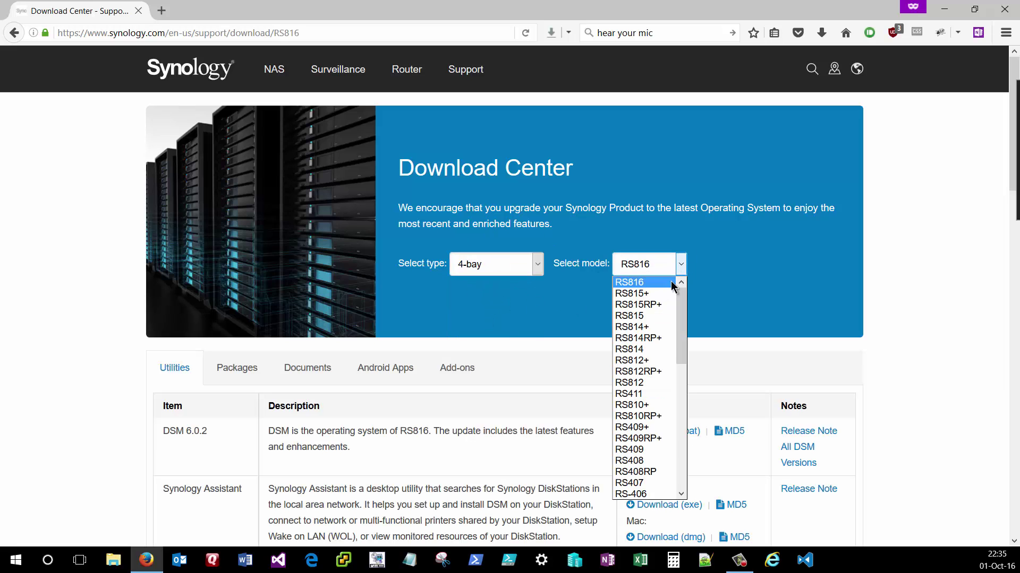
pyautogui.scroll(-4, 670, 375)
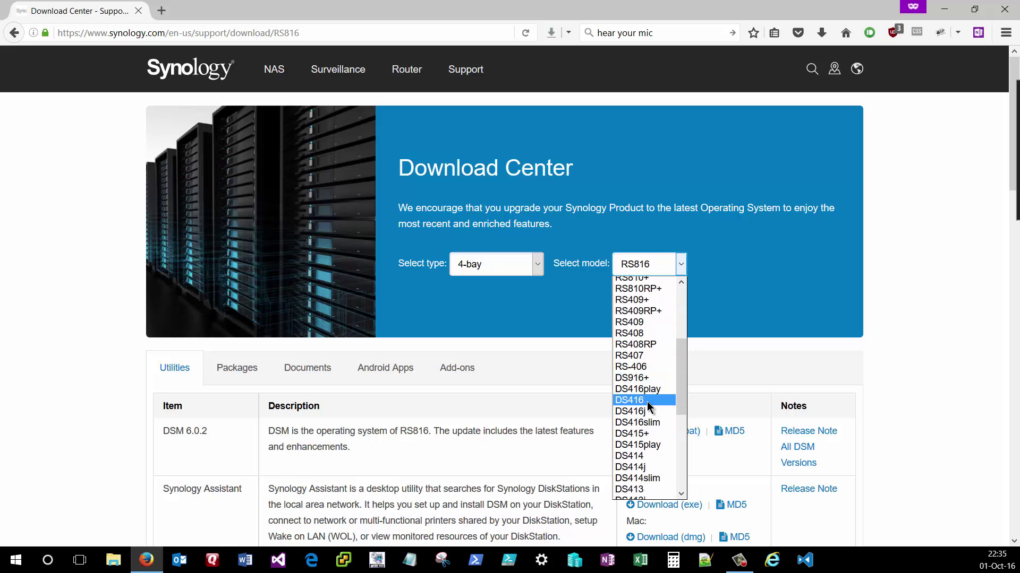
pyautogui.click(647, 400)
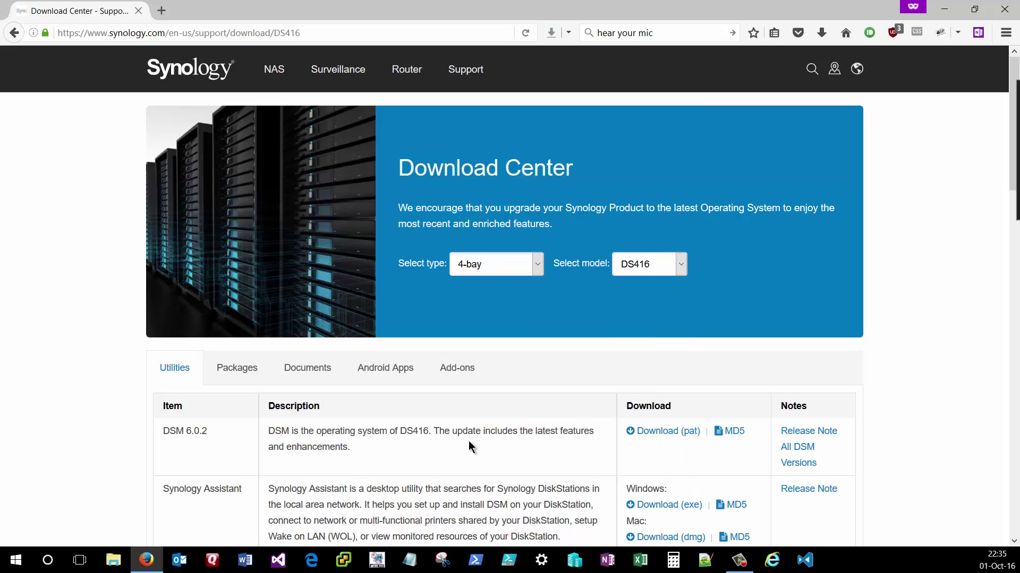
pyautogui.scroll(-3, 470, 446)
pyautogui.scroll(-3, 469, 446)
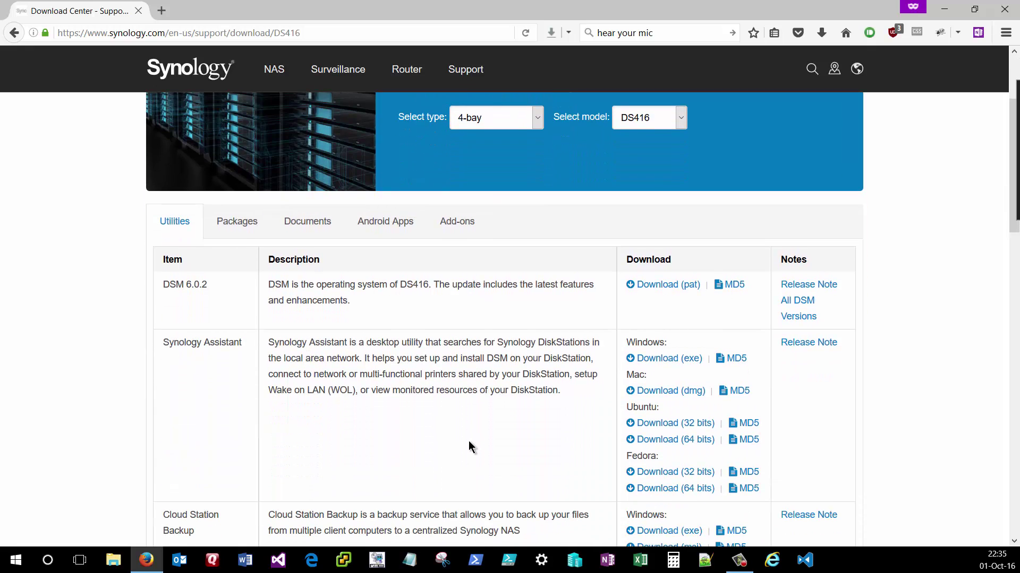
pyautogui.scroll(-3, 469, 446)
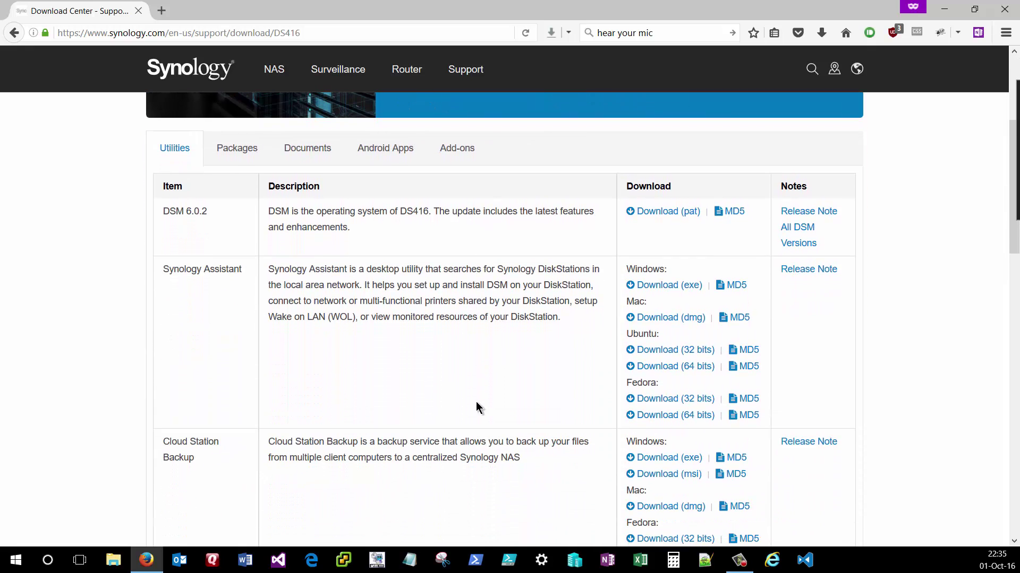
# - Save the Windows Synology Assistant installer (exe) into Downloads
pyautogui.click(678, 289)
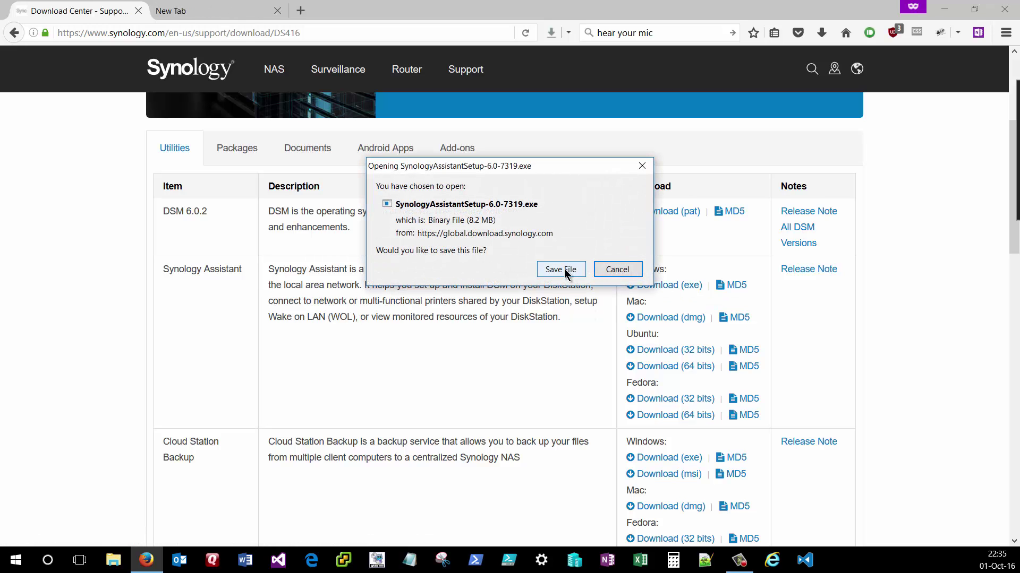
pyautogui.click(566, 274)
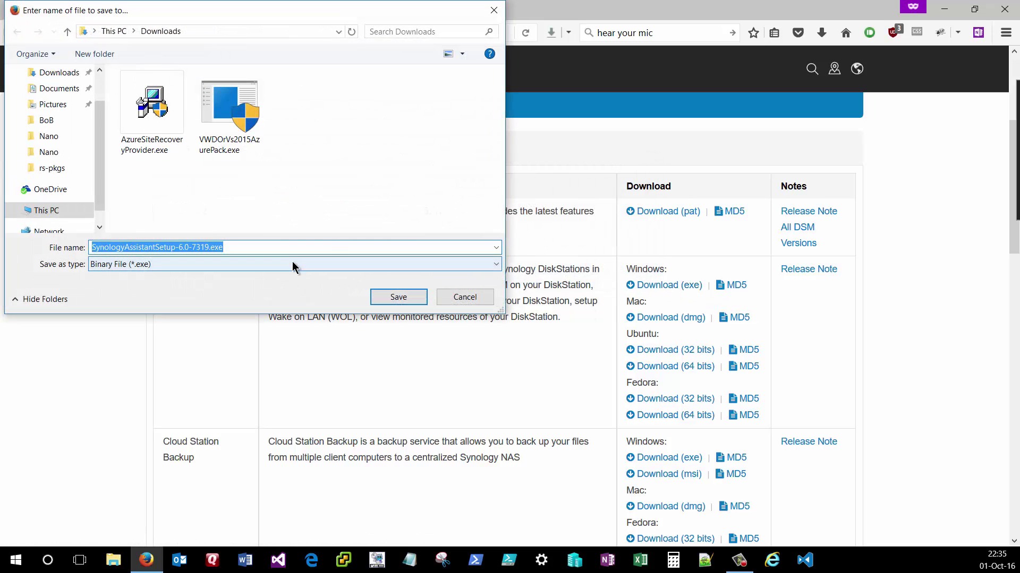
pyautogui.click(398, 297)
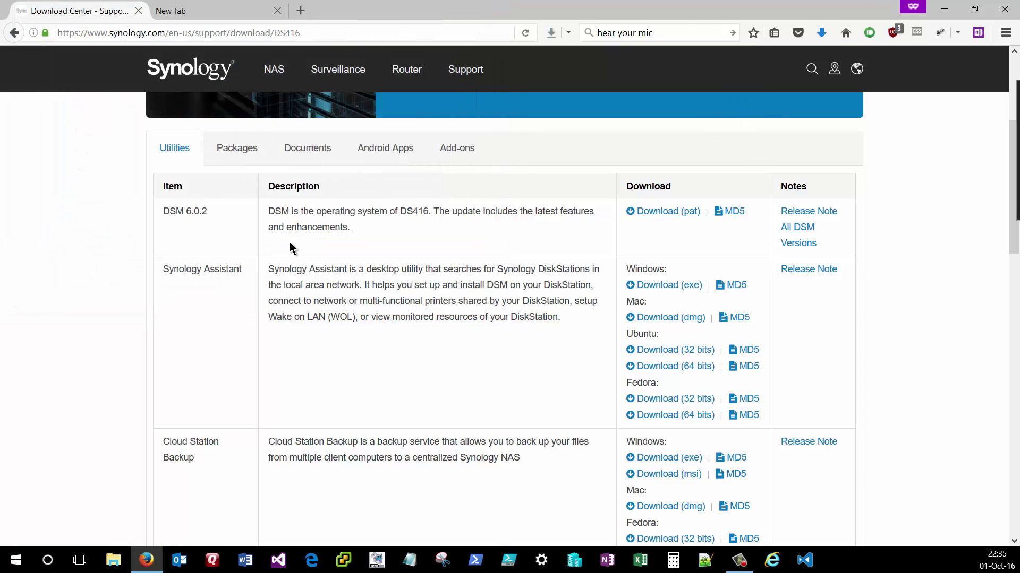
# - Save the DS416 DSM 6.0.2 .pat file into Downloads, then search the Start menu for 'syn'
pyautogui.click(659, 222)
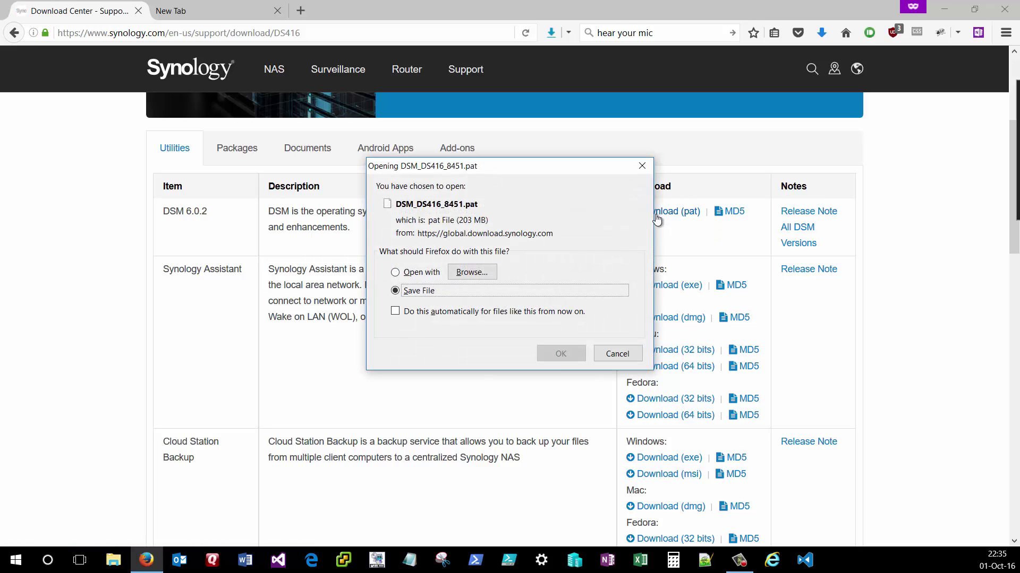
pyautogui.click(560, 354)
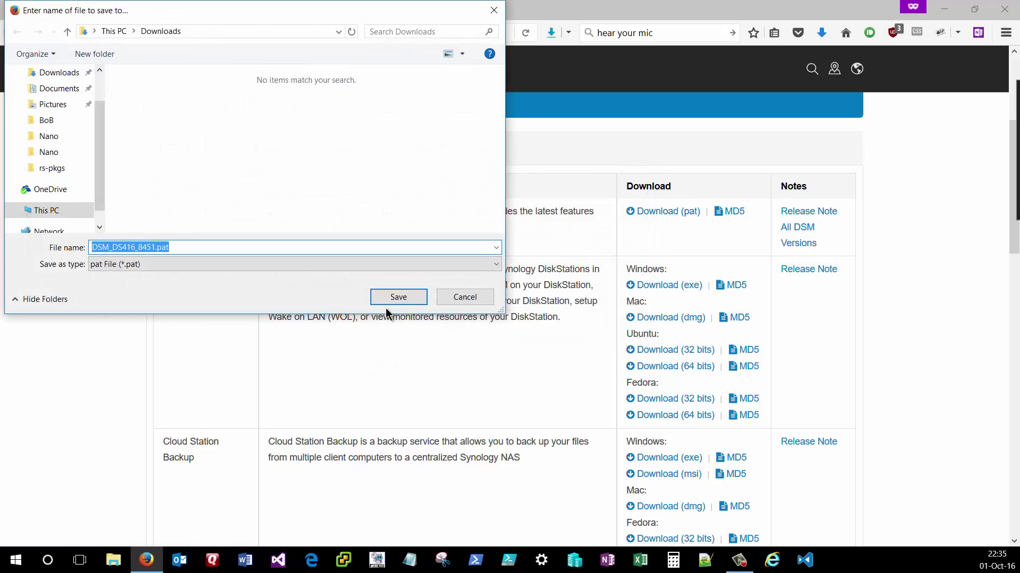
pyautogui.click(398, 298)
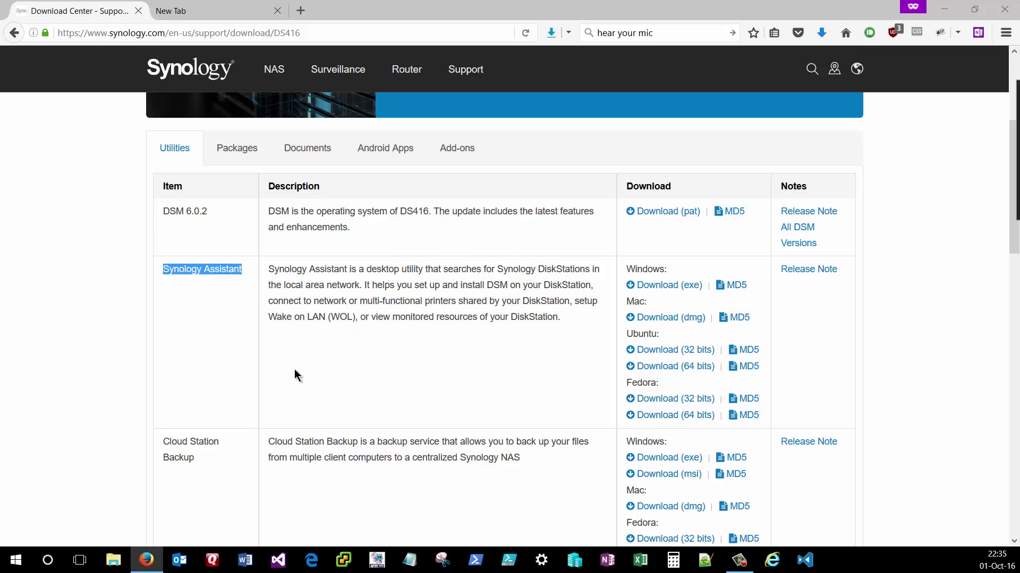
pyautogui.click(15, 562)
pyautogui.write('syn')
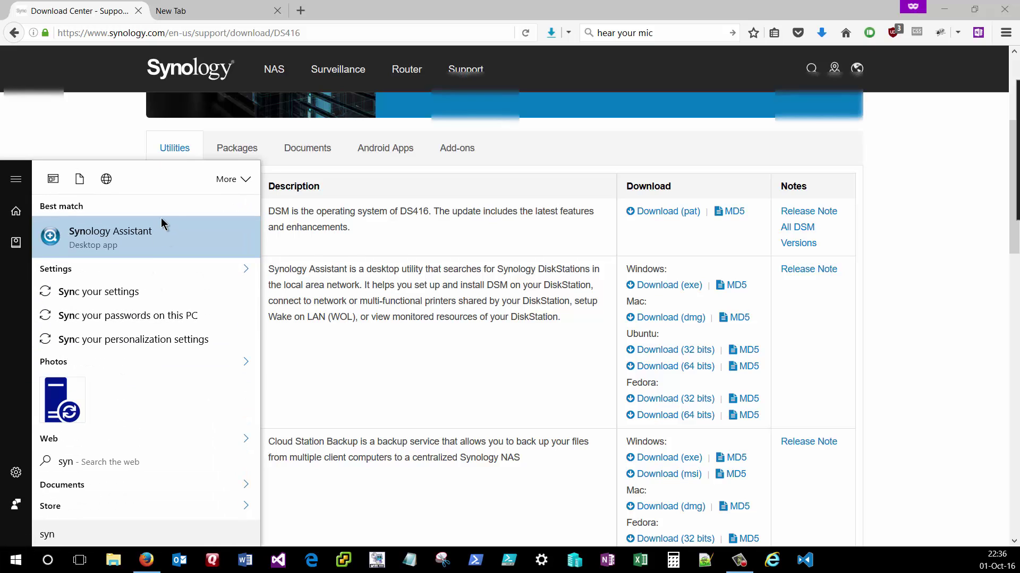
# - Launch Synology Assistant and locate the DS416 DiskStation at 192.168.1.38, shown as Not installed
pyautogui.click(154, 234)
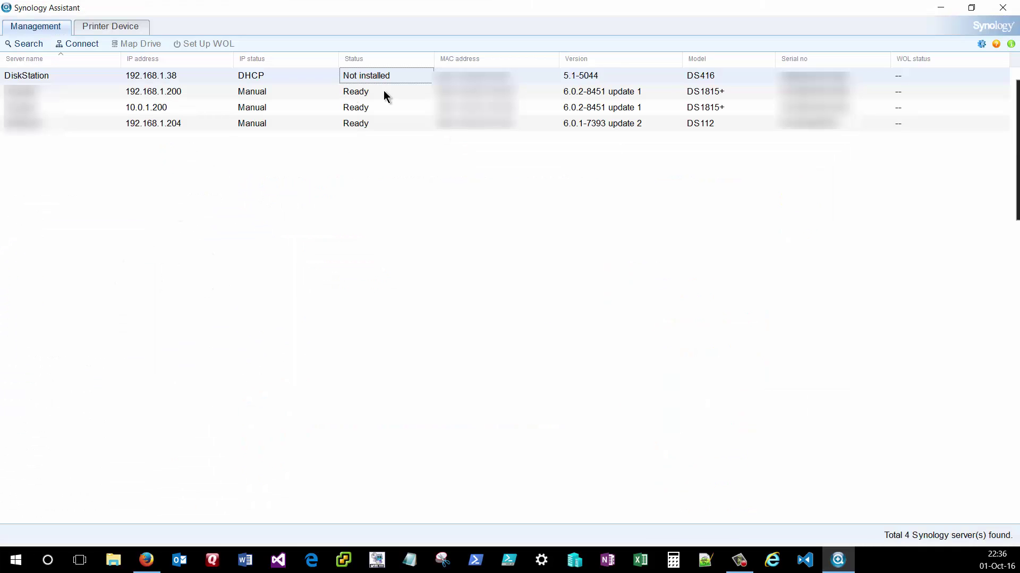
pyautogui.click(33, 44)
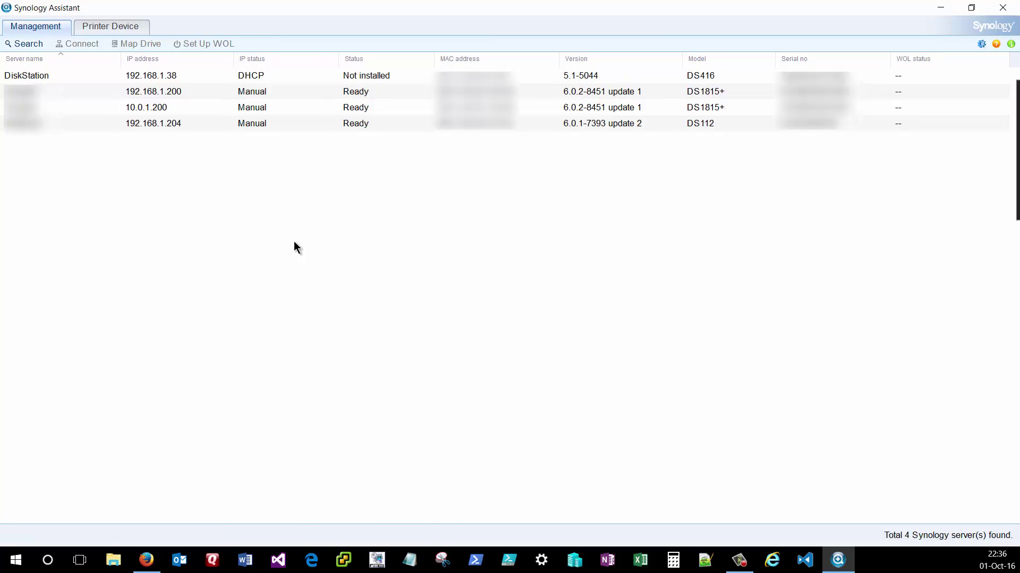
pyautogui.click(269, 76)
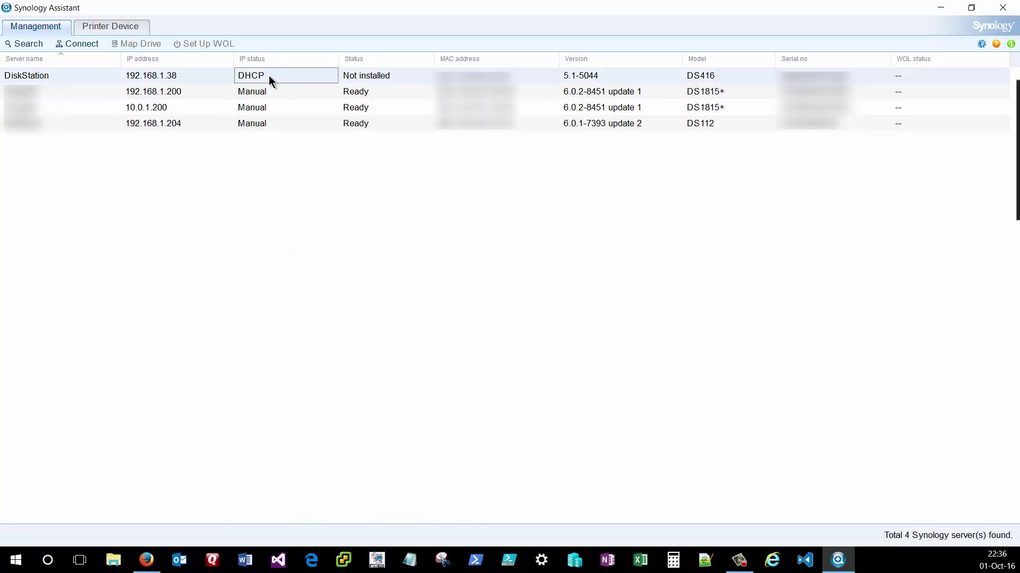
pyautogui.click(721, 76)
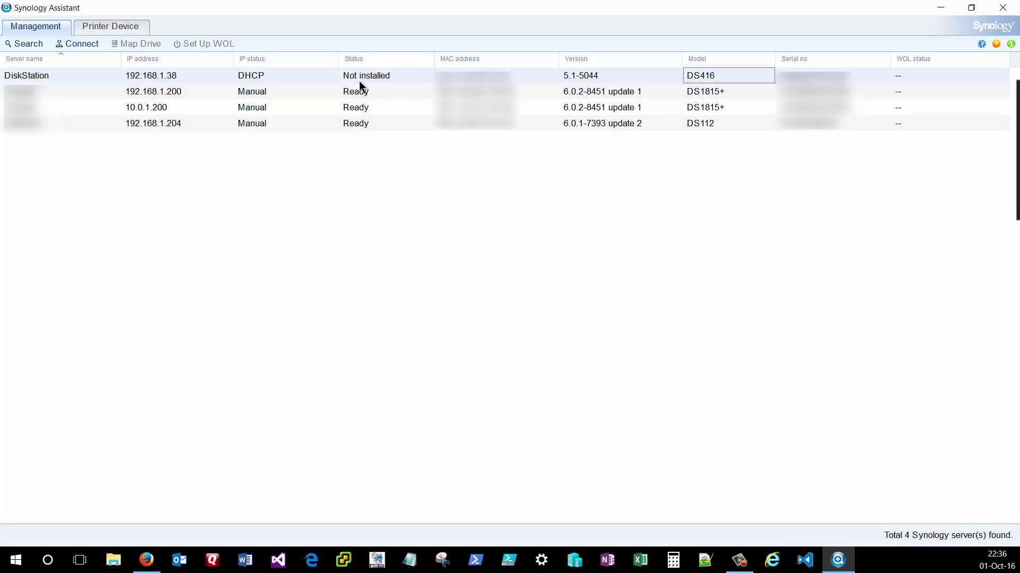
pyautogui.click(147, 560)
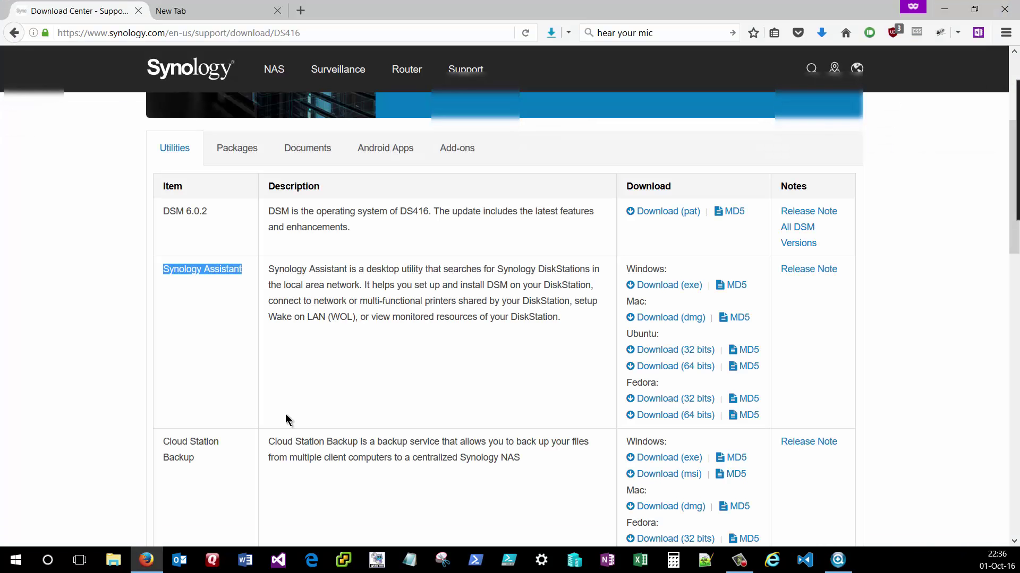
pyautogui.click(943, 9)
# - Start installing DSM on DiskStation using DSM_DS416_8451.pat from Downloads as the installation file
pyautogui.rightClick(306, 76)
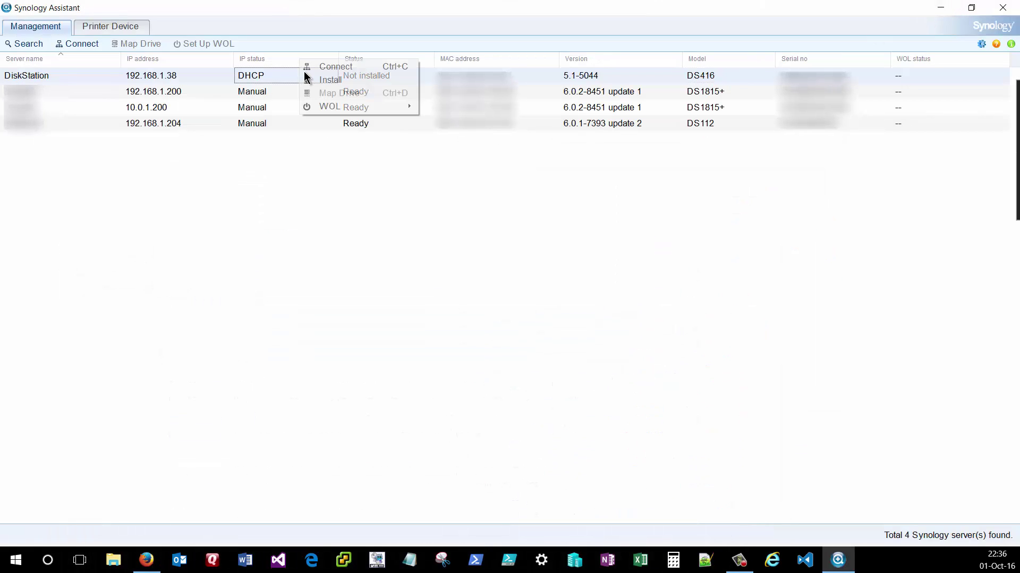
pyautogui.click(350, 83)
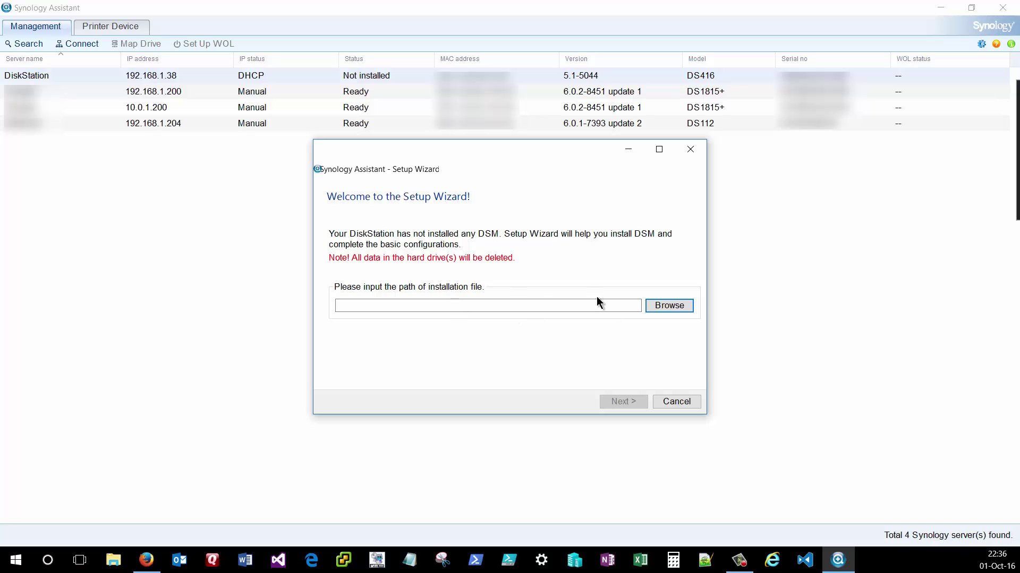
pyautogui.click(670, 305)
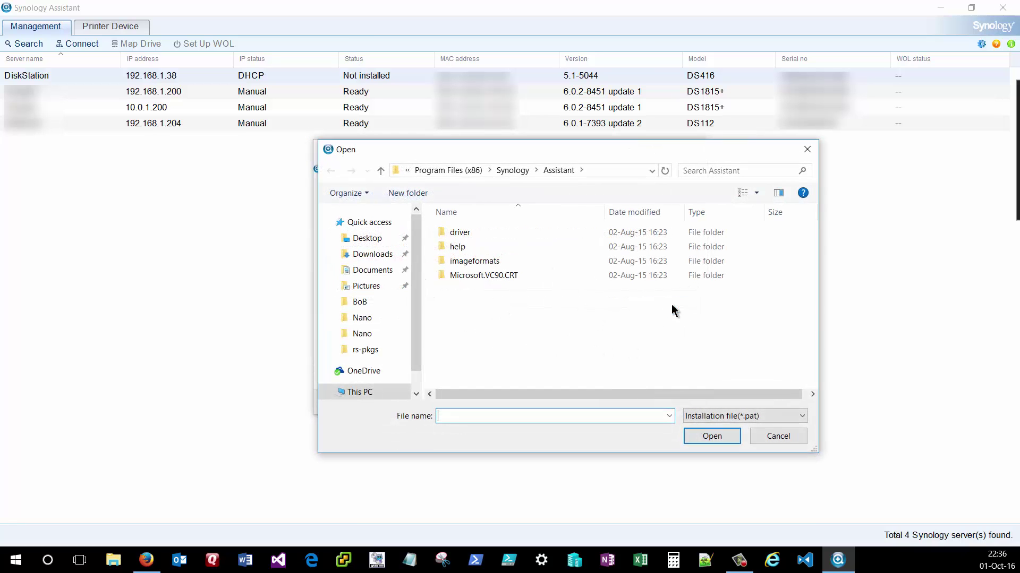
pyautogui.click(372, 254)
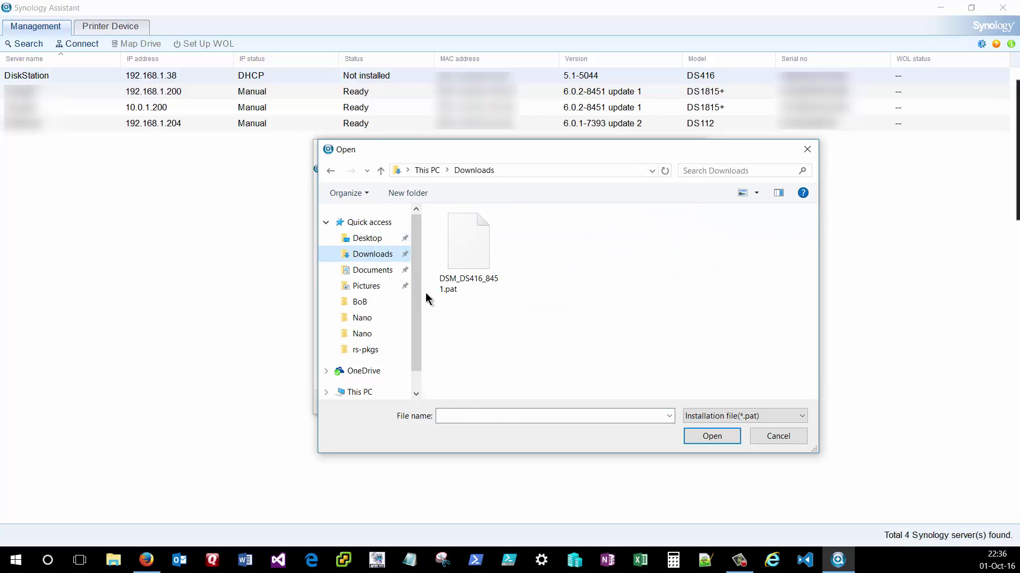
pyautogui.click(470, 233)
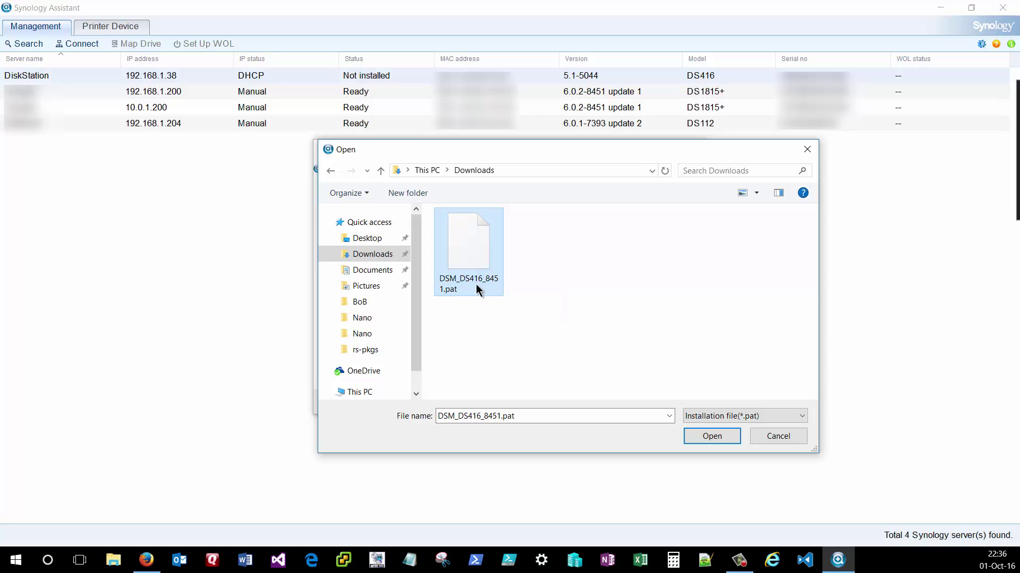
pyautogui.click(710, 438)
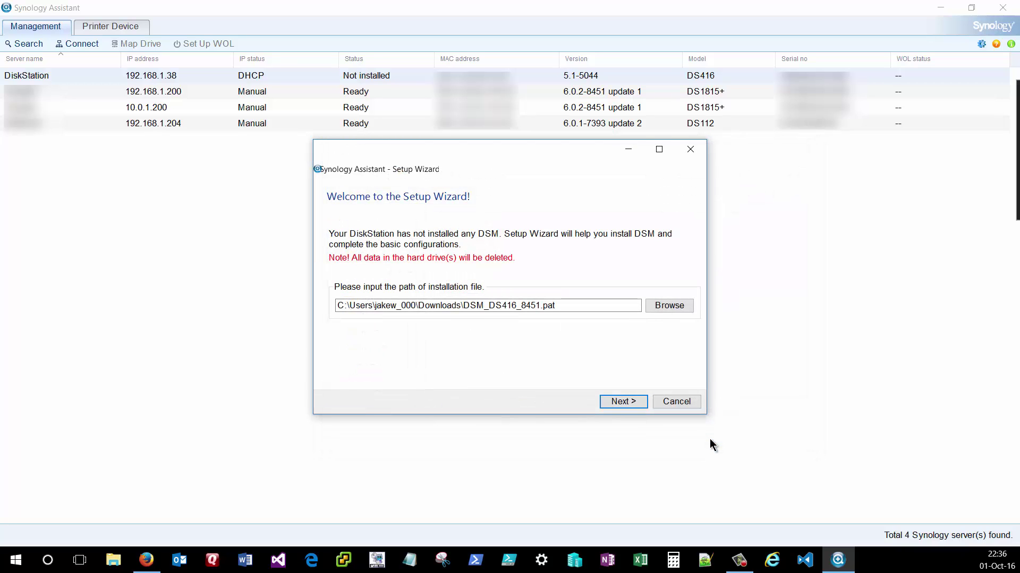
# - Enter and confirm the administrator password in the server information step
pyautogui.click(626, 406)
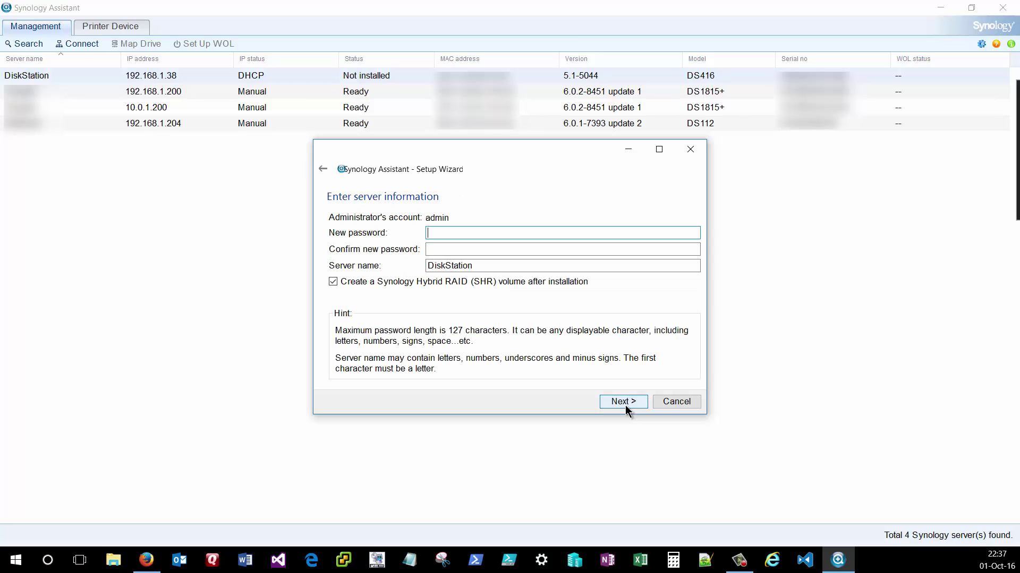
pyautogui.write('********')
pyautogui.press('Tab')
pyautogui.write('********')
# - Keep DiskStation as the server name and disable creating an SHR volume
pyautogui.click(481, 264)
pyautogui.moveTo(482, 264); pyautogui.dragTo(388, 257)
pyautogui.click(493, 266)
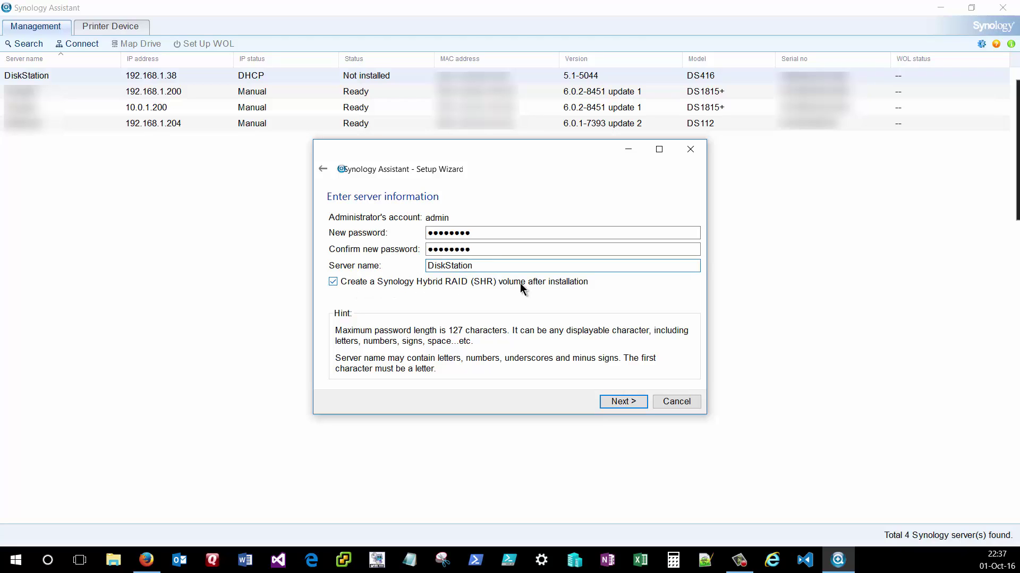
pyautogui.click(381, 287)
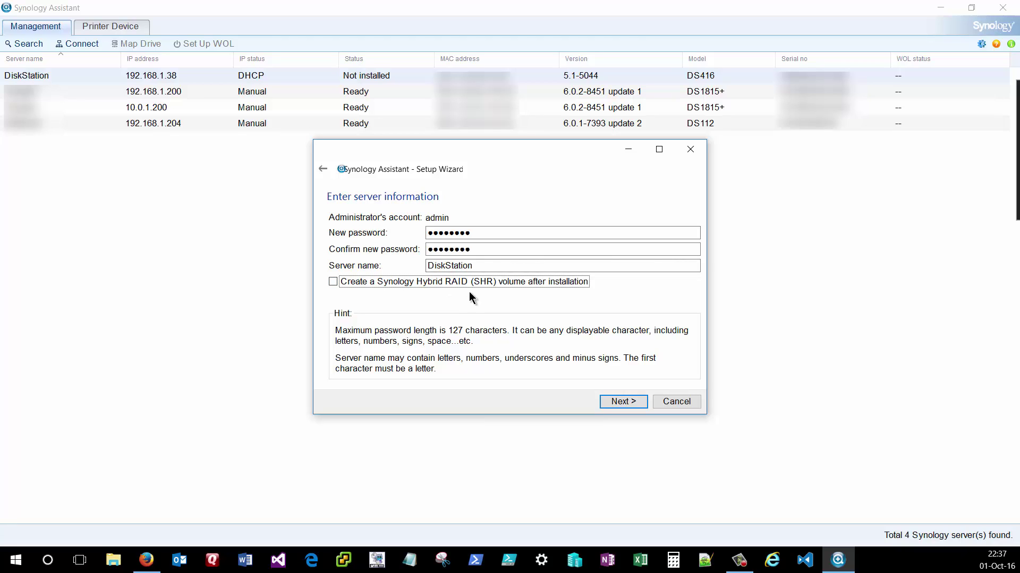
pyautogui.click(619, 403)
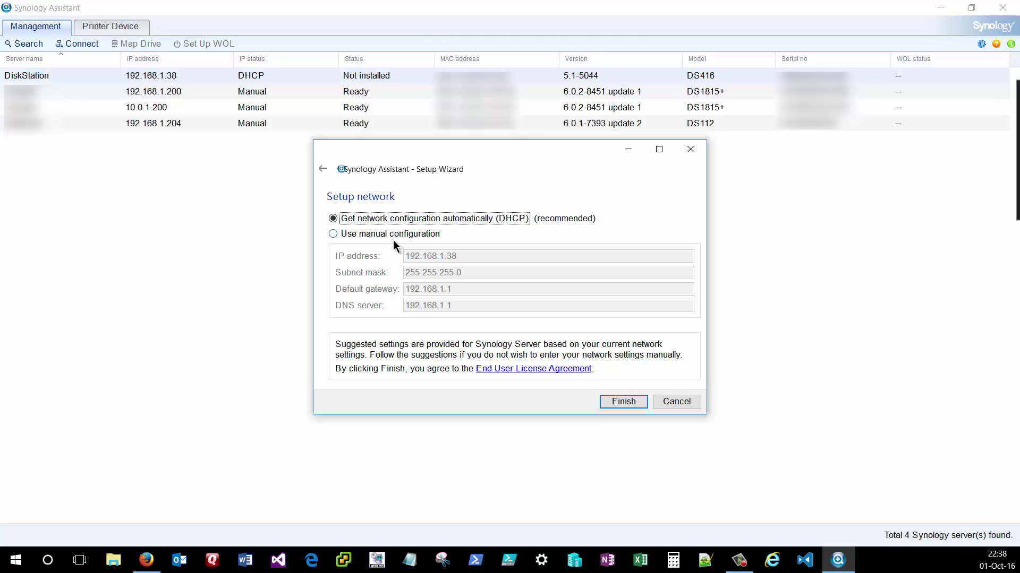
# - Set a manual IP of 192.168.1.225, keeping gateway and DNS 192.168.1.1, and start the installation
pyautogui.click(393, 236)
pyautogui.click(467, 256)
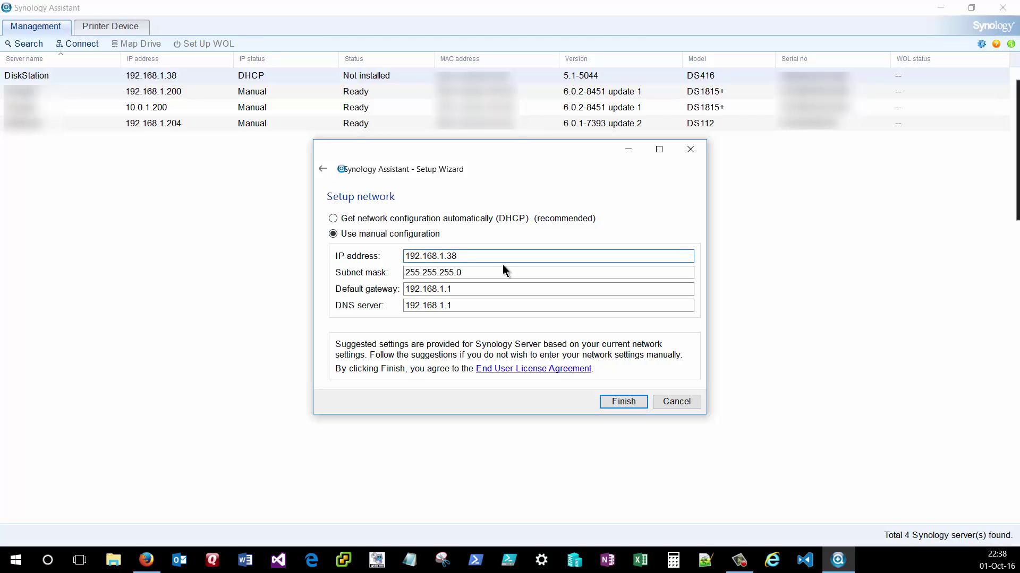
pyautogui.press('BackSpace')
pyautogui.press('BackSpace')
pyautogui.write('225')
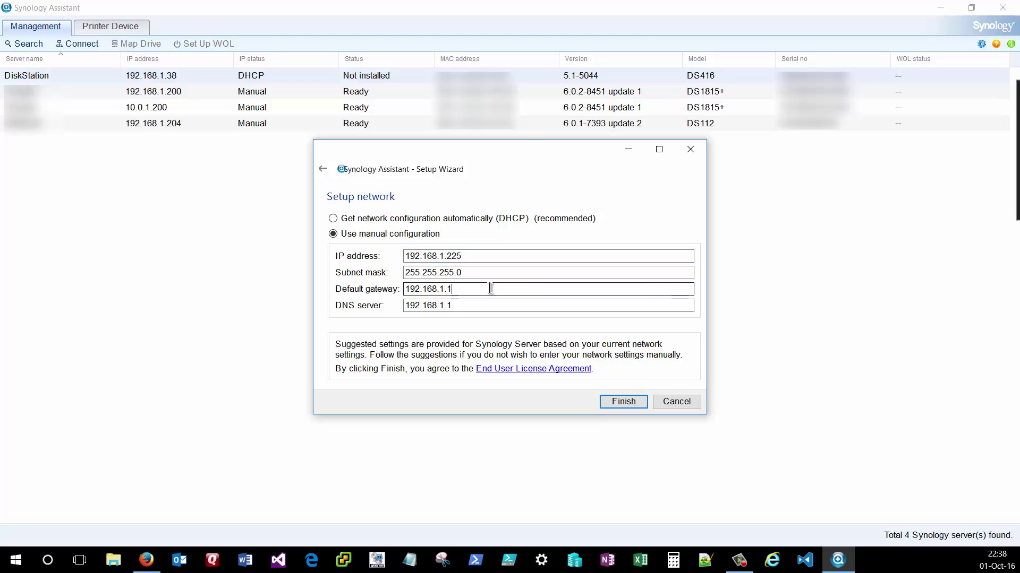
pyautogui.click(541, 304)
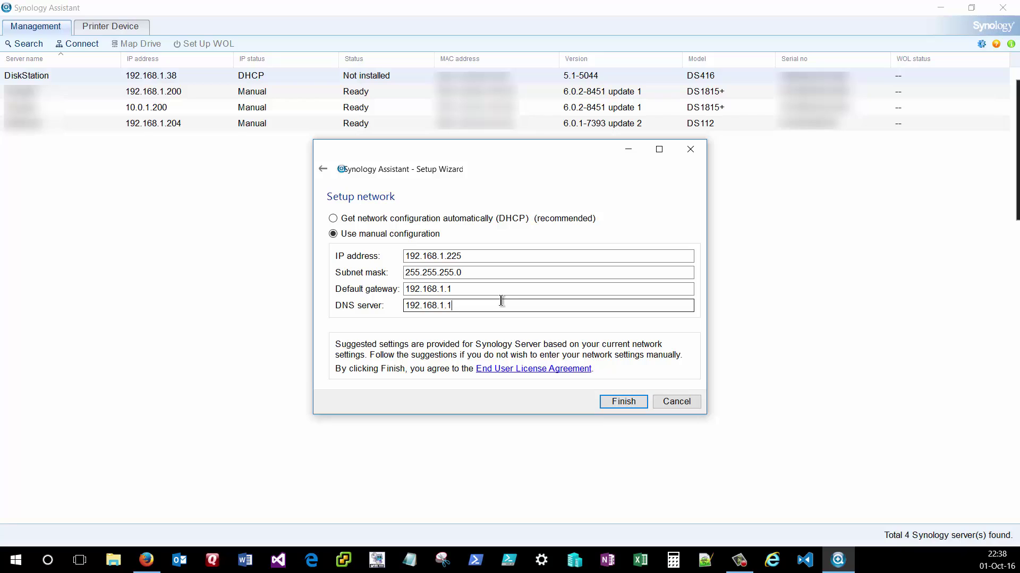
pyautogui.doubleClick(485, 291)
pyautogui.moveTo(452, 306); pyautogui.dragTo(401, 363)
pyautogui.click(624, 403)
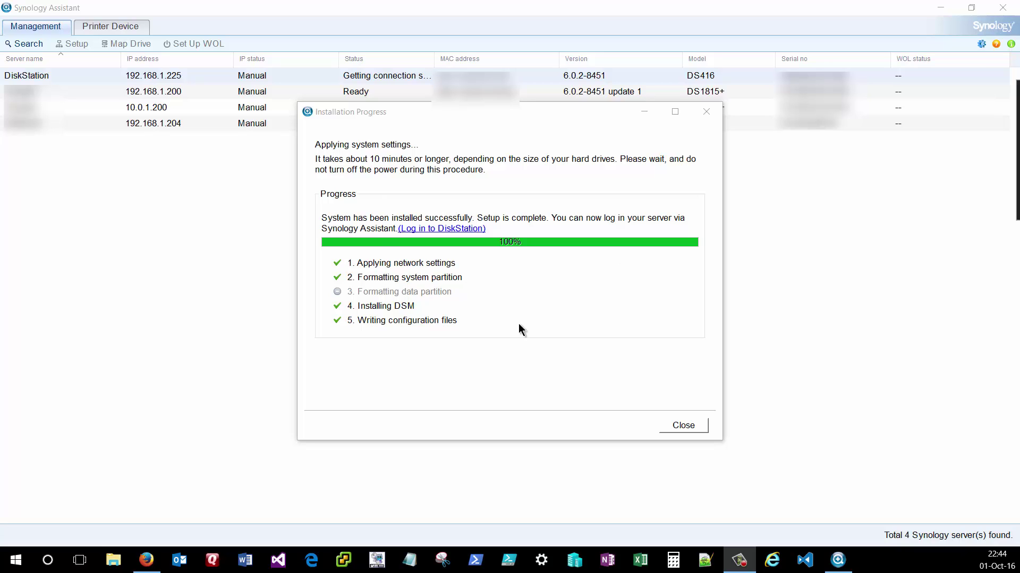
# - Close the installation progress window and connect to DiskStation's web login page
pyautogui.click(680, 429)
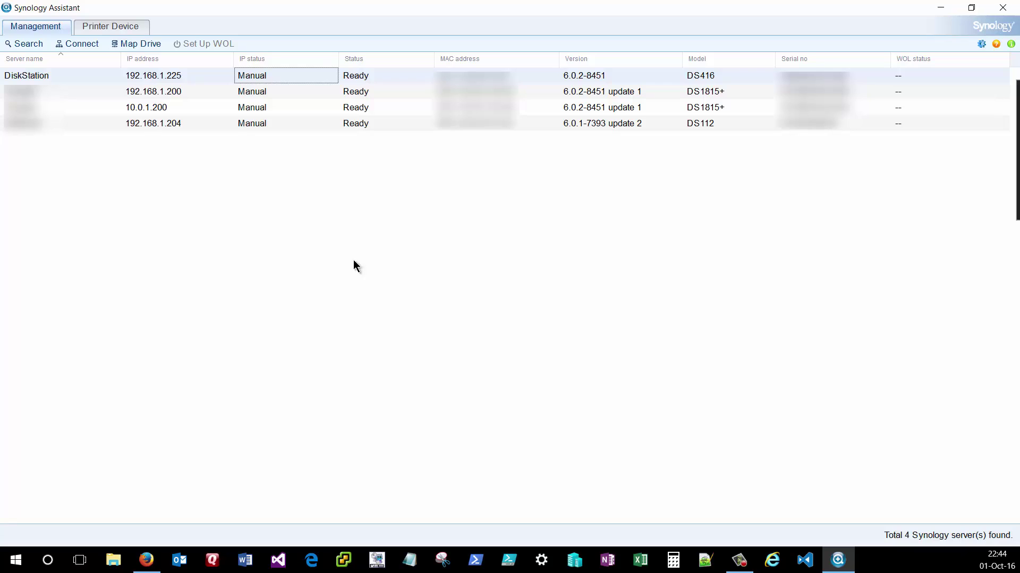
pyautogui.rightClick(308, 79)
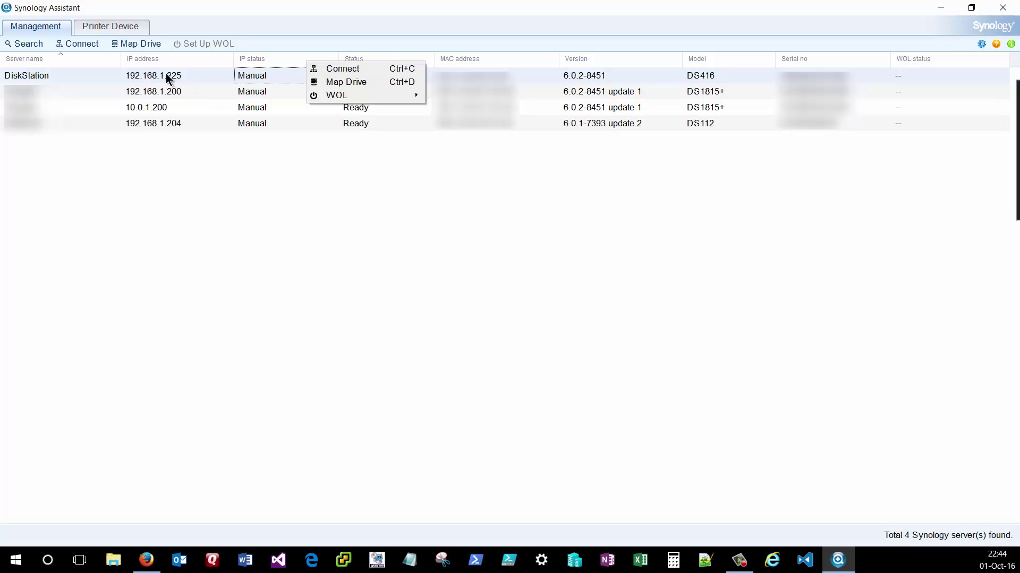
pyautogui.click(327, 70)
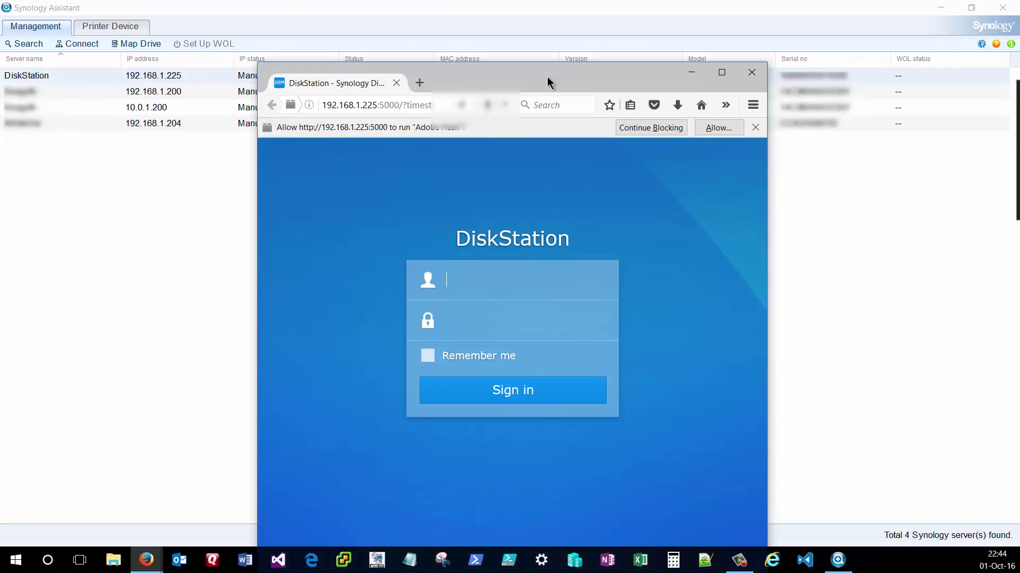
# - Sign in to DSM at 192.168.1.225:5000 as admin with the administrator password
pyautogui.doubleClick(547, 80)
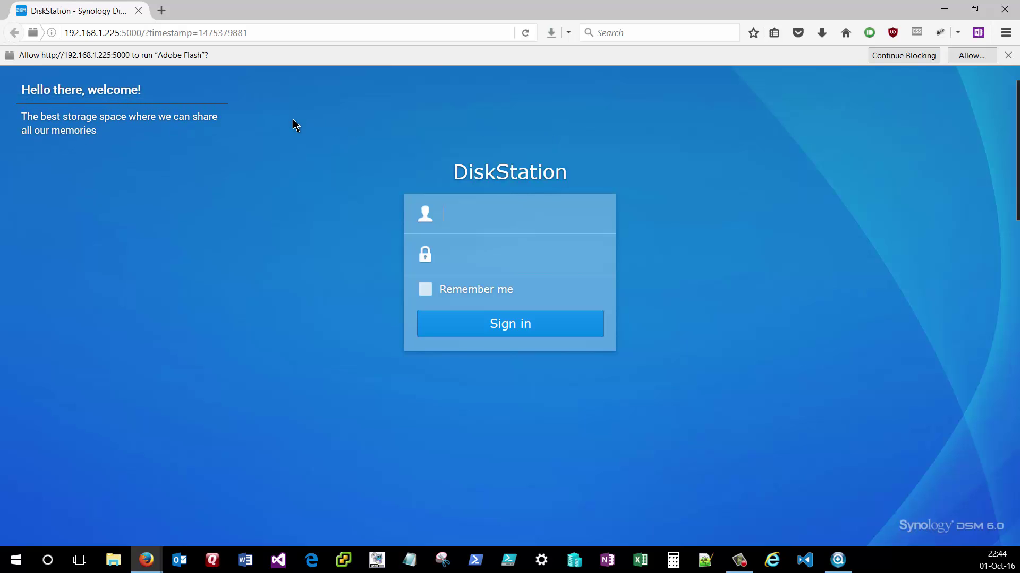
pyautogui.click(117, 35)
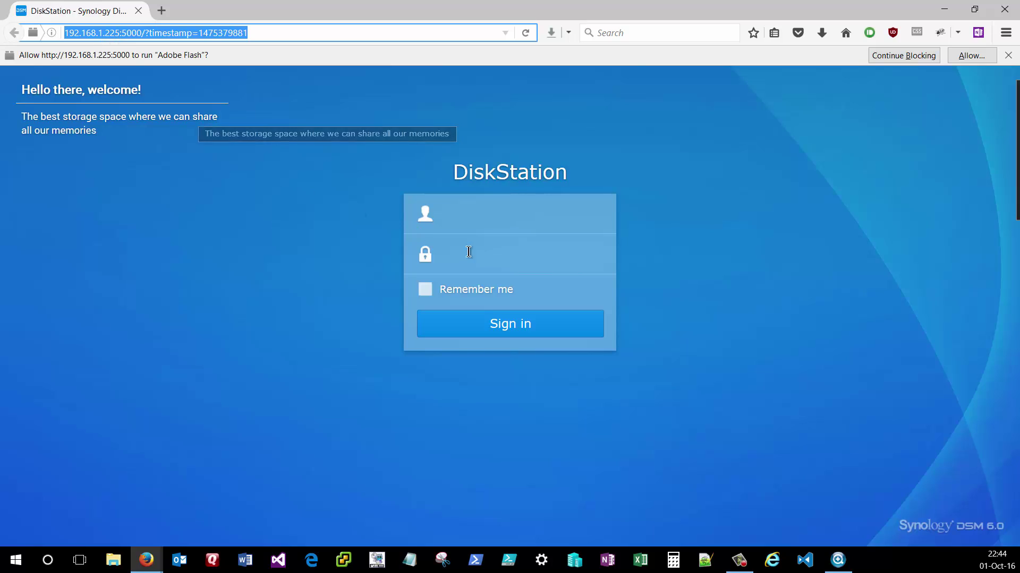
pyautogui.click(460, 219)
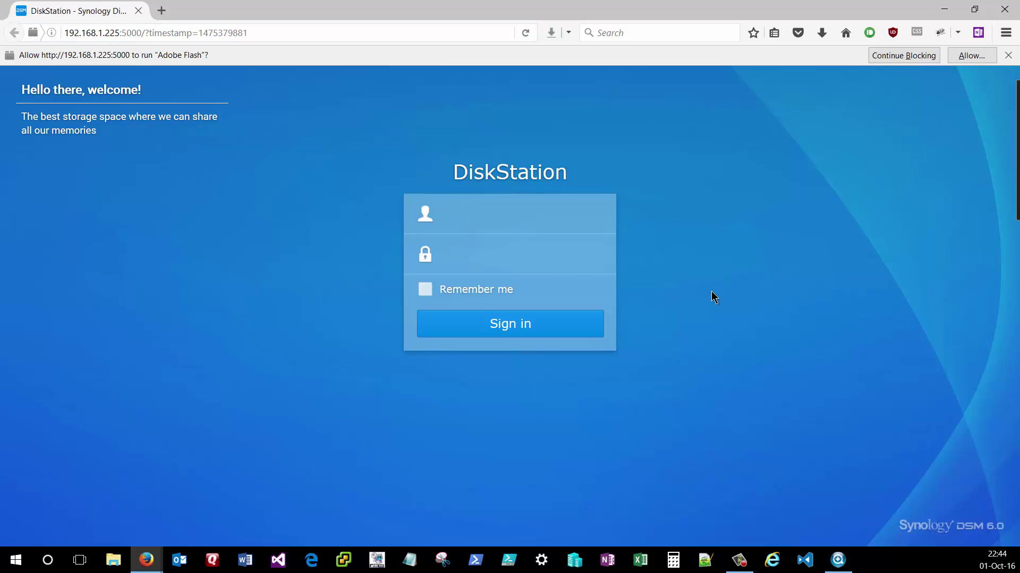
pyautogui.write('admin')
pyautogui.press('Tab')
pyautogui.write('••••••••')
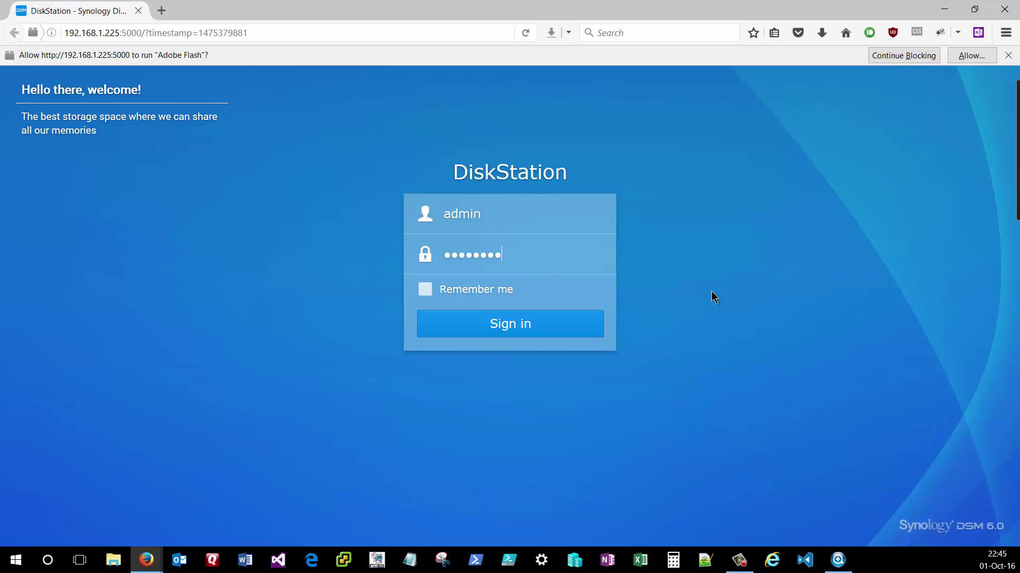
pyautogui.click(525, 330)
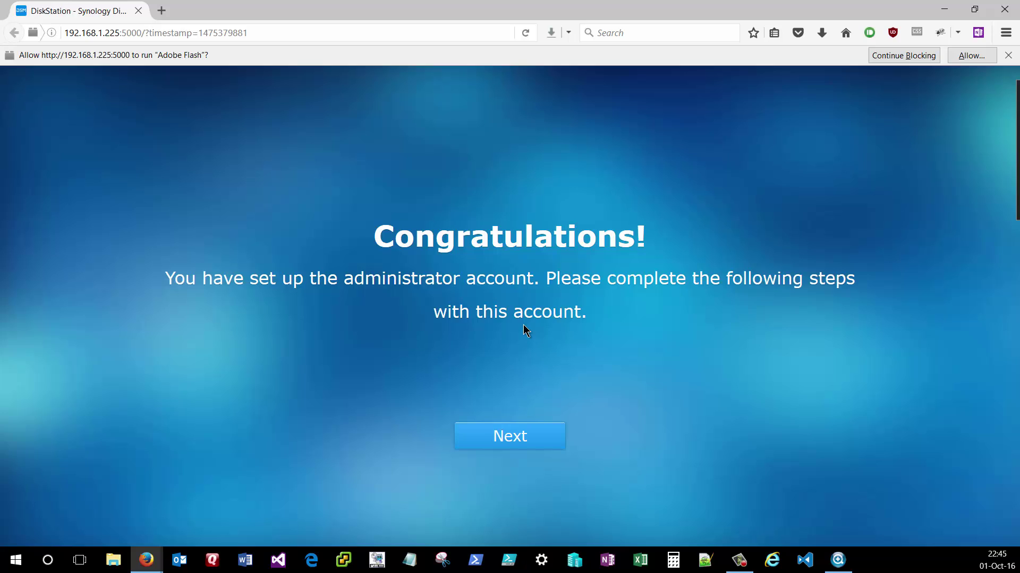
# - Schedule automatic DSM updates for Sundays at 03:00, with Thursday removed
pyautogui.click(497, 434)
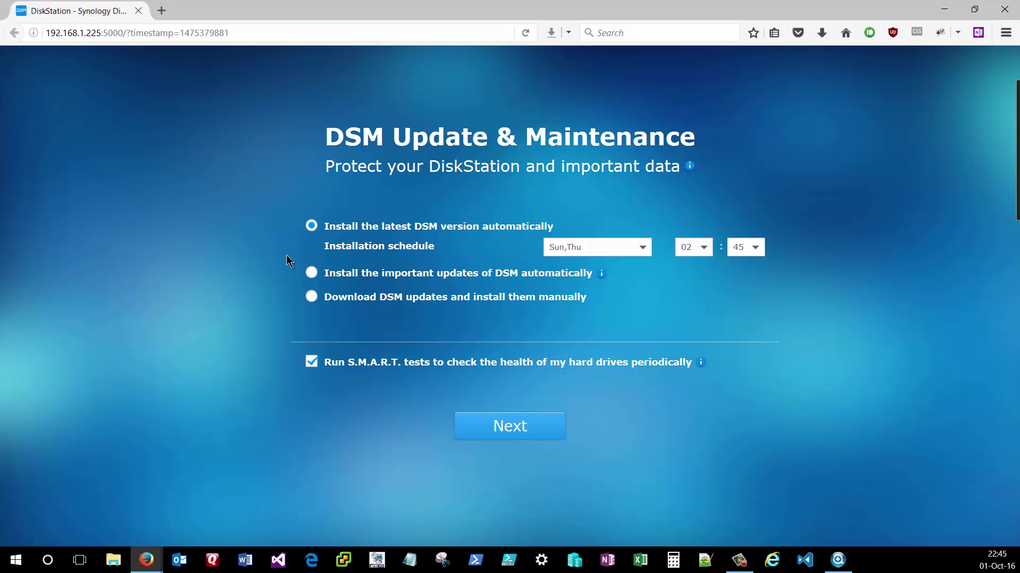
pyautogui.click(649, 259)
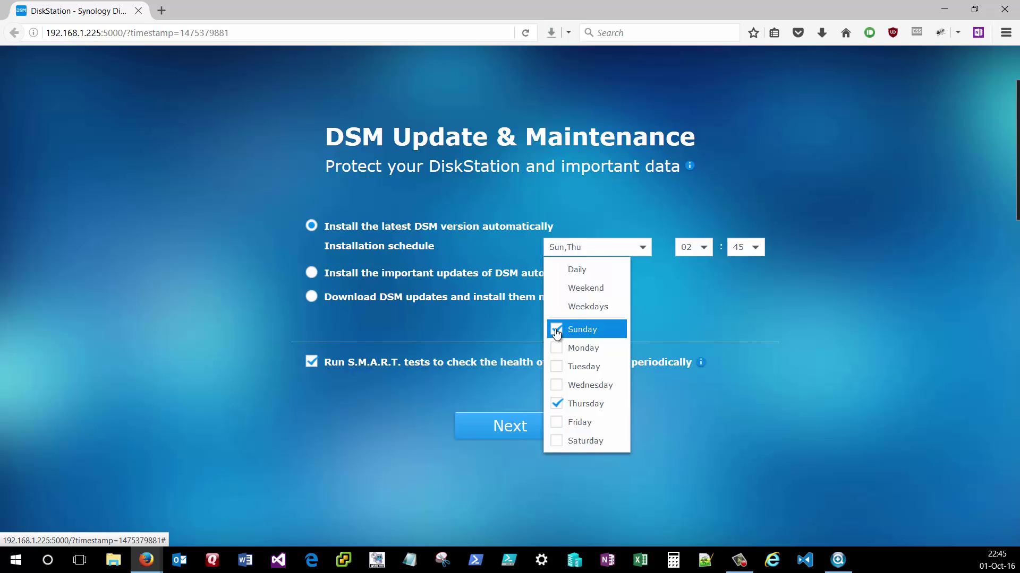
pyautogui.click(556, 403)
pyautogui.click(690, 247)
pyautogui.click(690, 269)
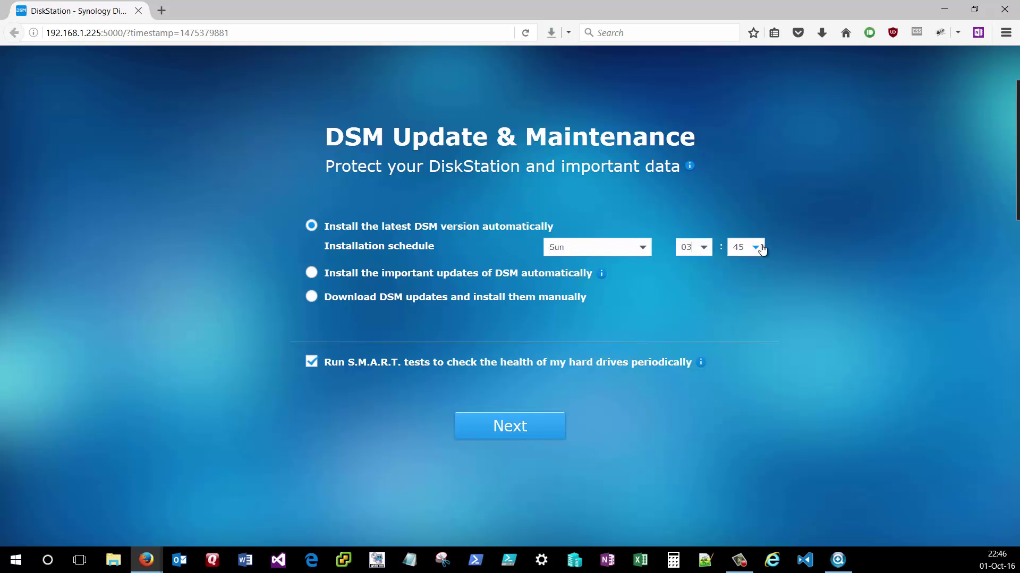
pyautogui.click(754, 248)
pyautogui.scroll(15, 749, 286)
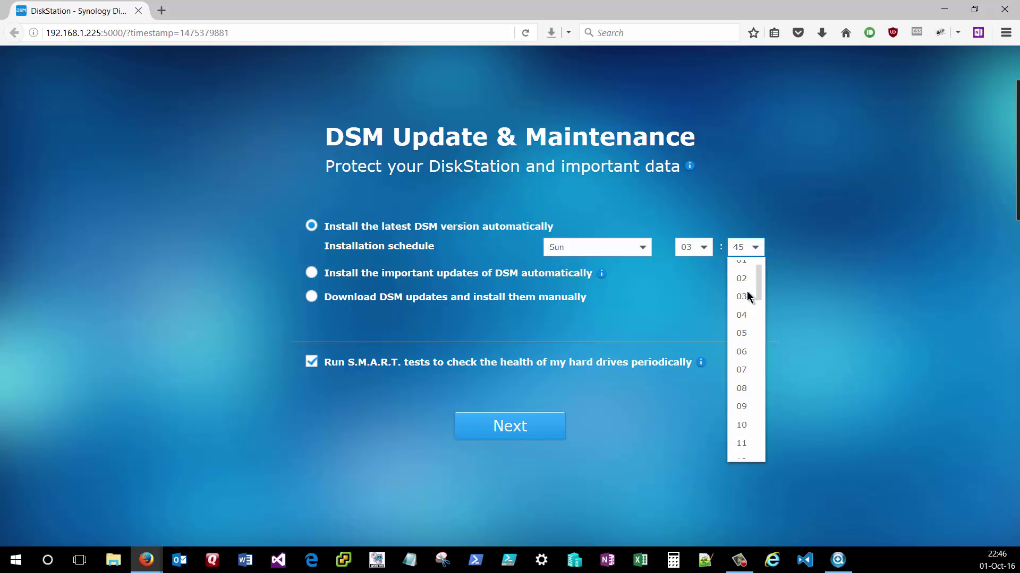
pyautogui.click(749, 272)
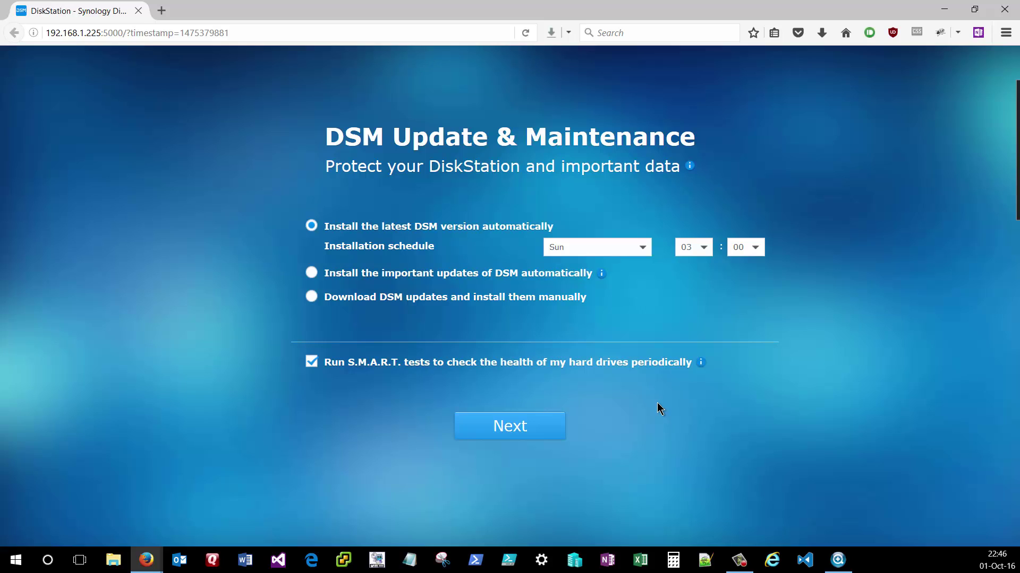
pyautogui.click(504, 433)
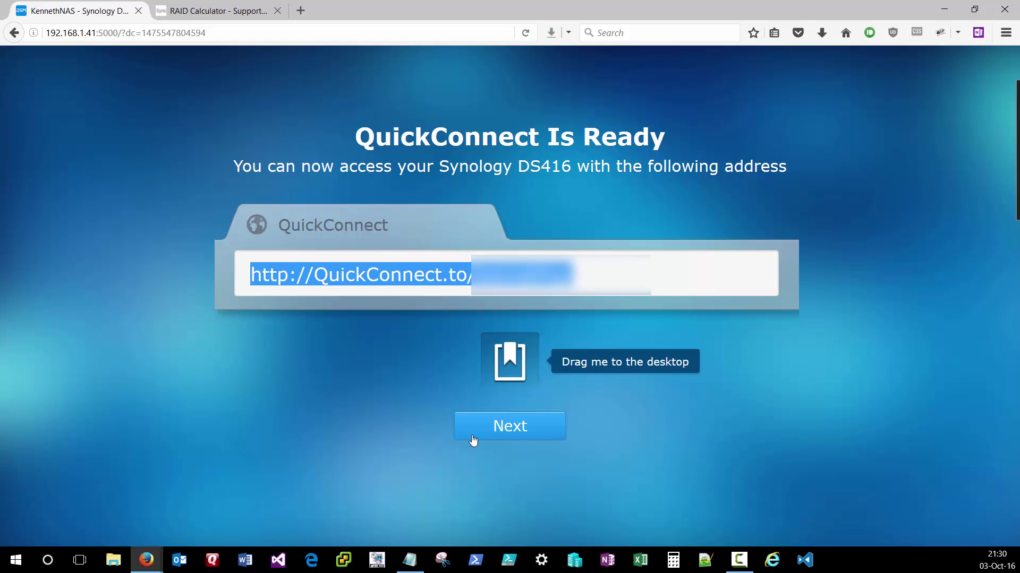
# - Copy the QuickConnect access address and continue to the You Are All Set page
pyautogui.rightClick(407, 261)
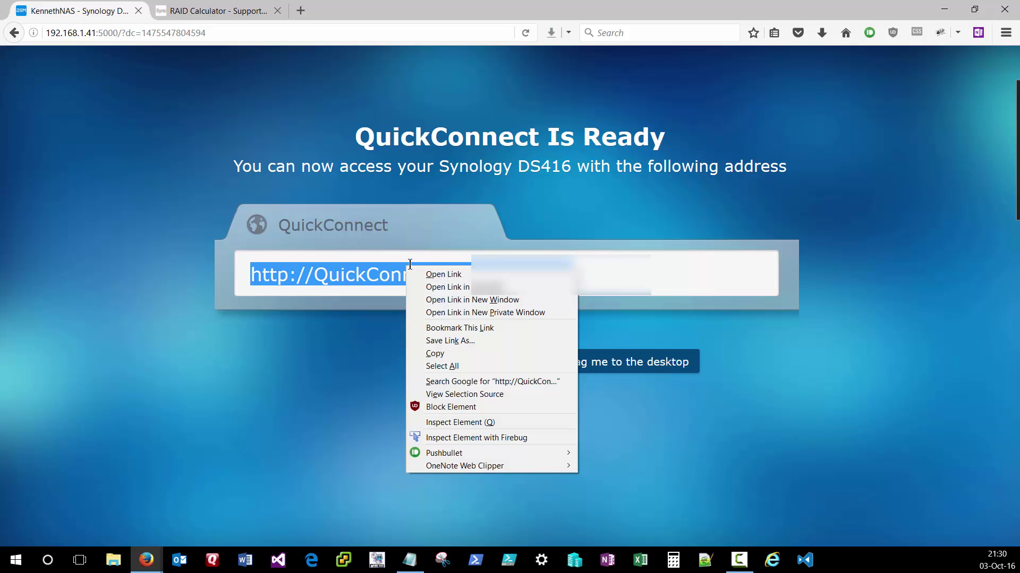
pyautogui.click(455, 353)
pyautogui.hotkey('alt', 'Tab')
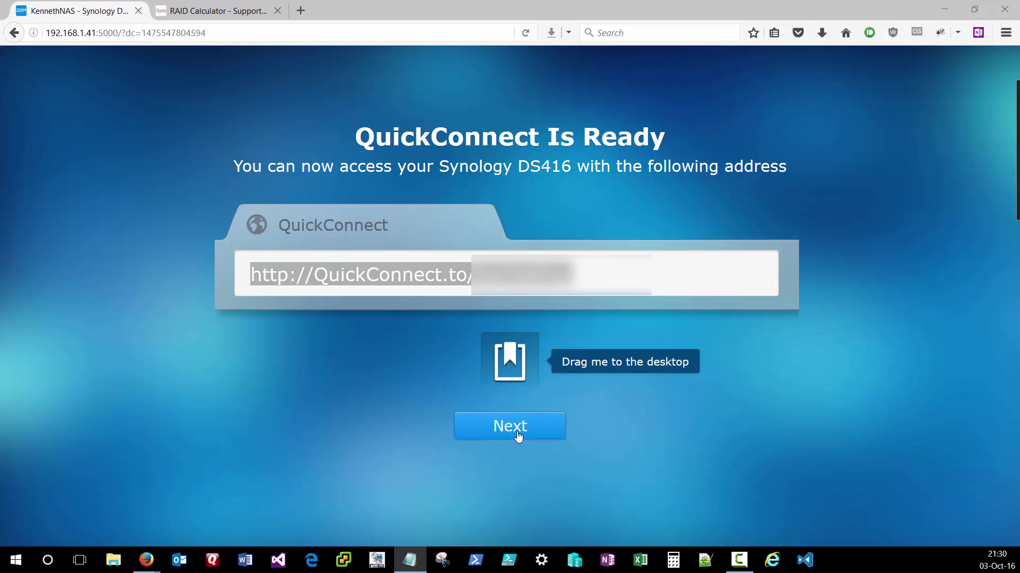
pyautogui.click(518, 436)
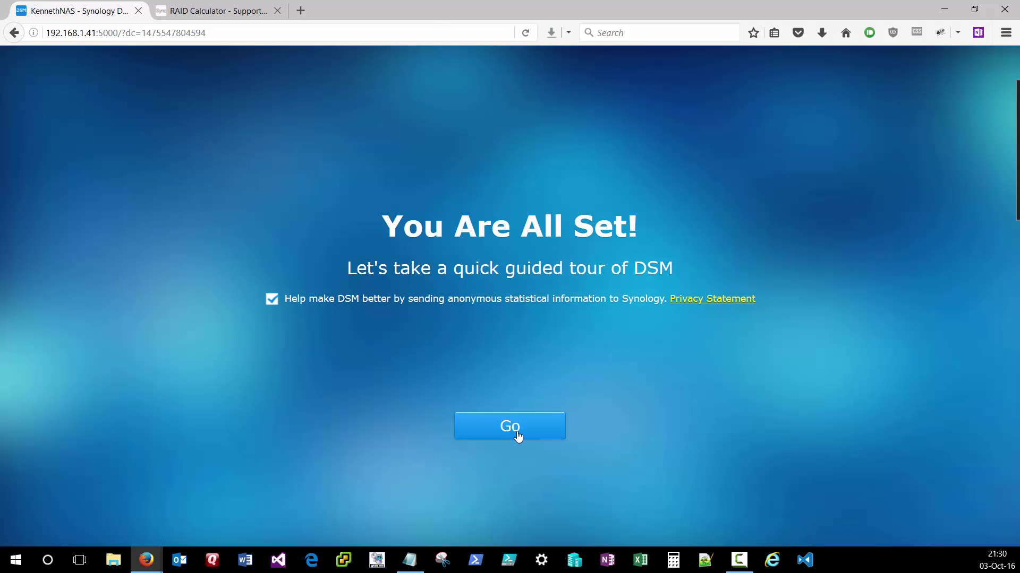
# - From Control Panel's Update & Restore, download DSM 6.0.2-8451 Update 1 and install it
pyautogui.click(510, 426)
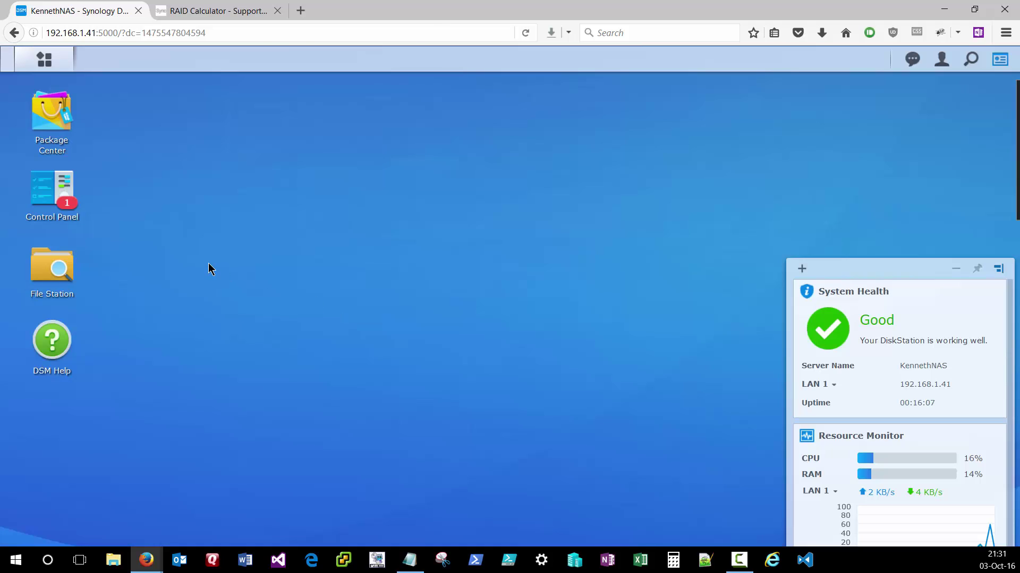
pyautogui.click(57, 196)
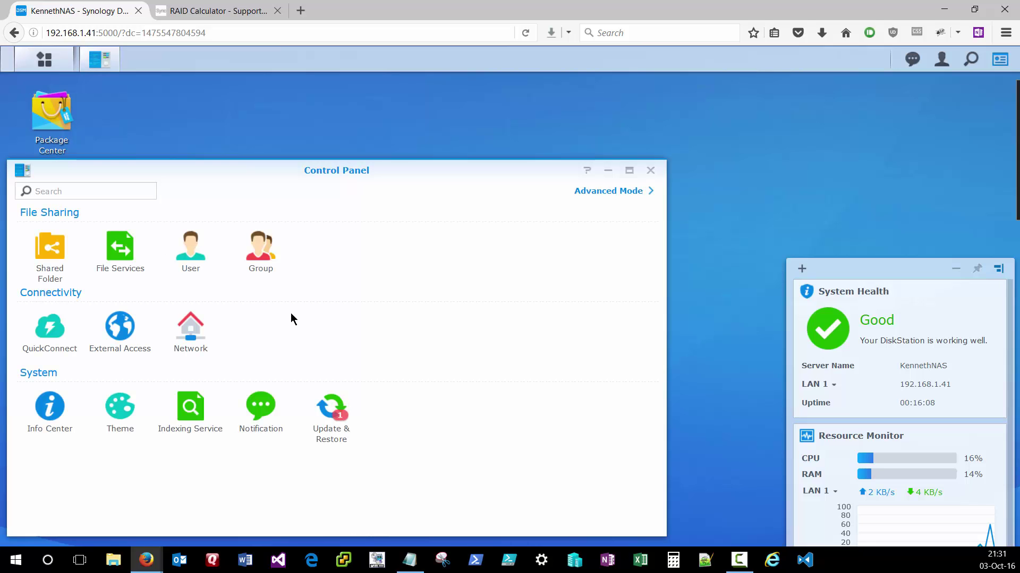
pyautogui.click(330, 418)
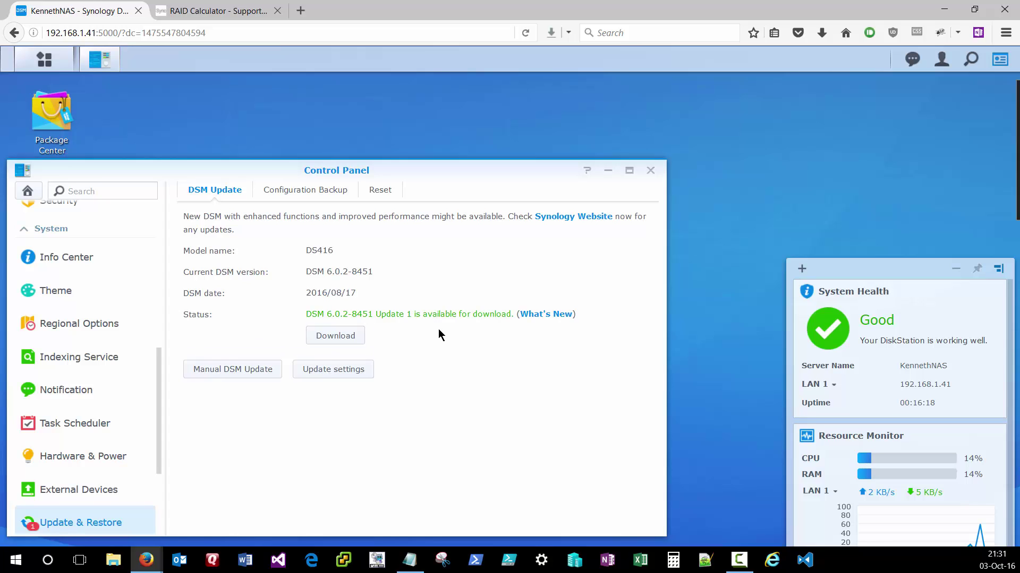
pyautogui.click(337, 341)
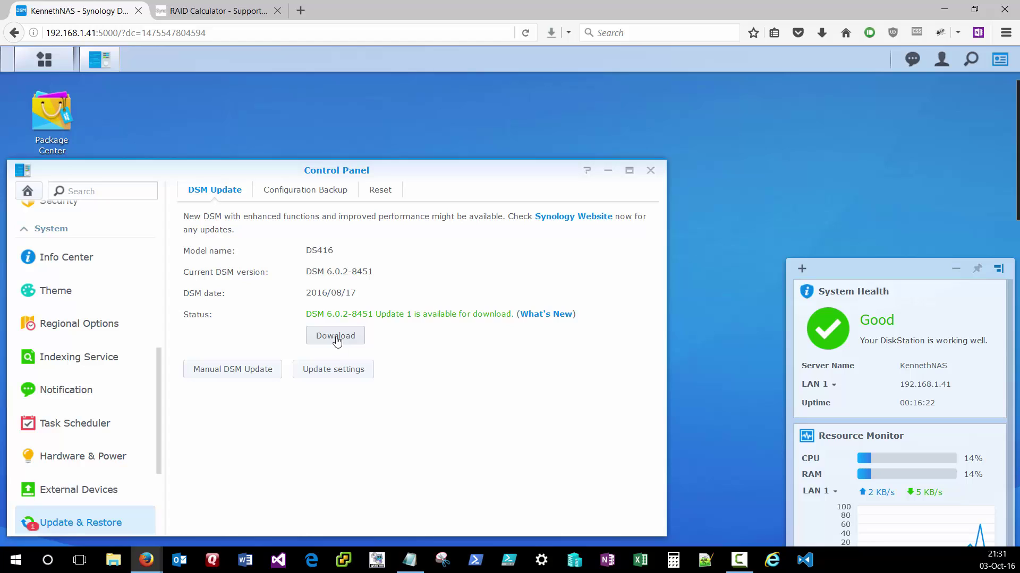
pyautogui.click(337, 341)
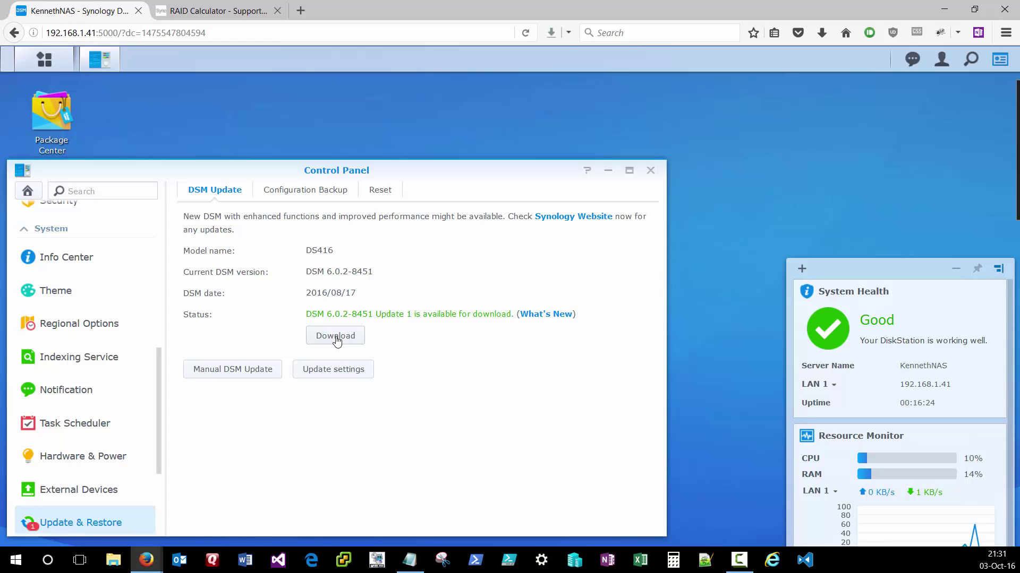
pyautogui.click(337, 341)
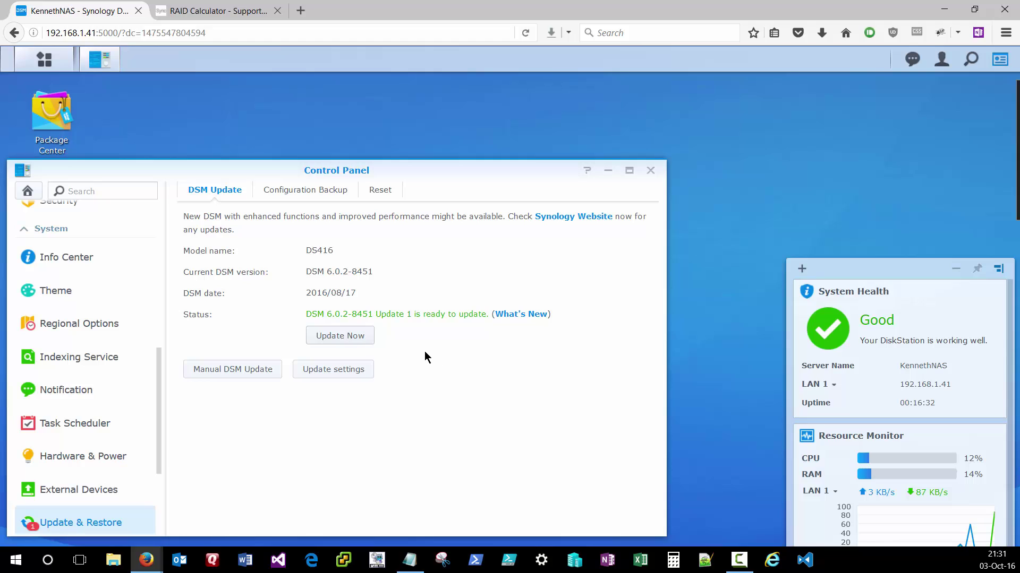
pyautogui.click(340, 338)
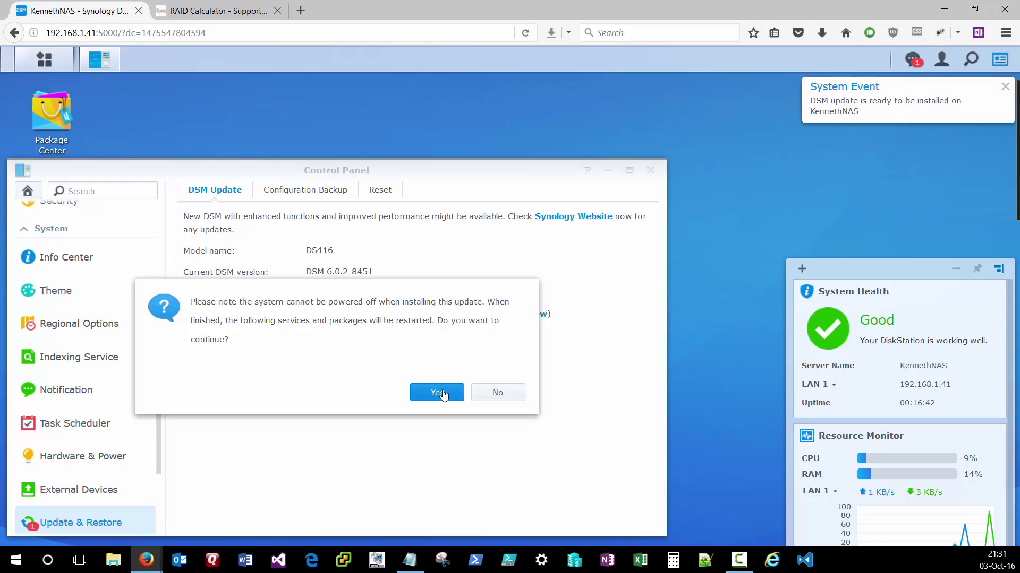
pyautogui.click(442, 393)
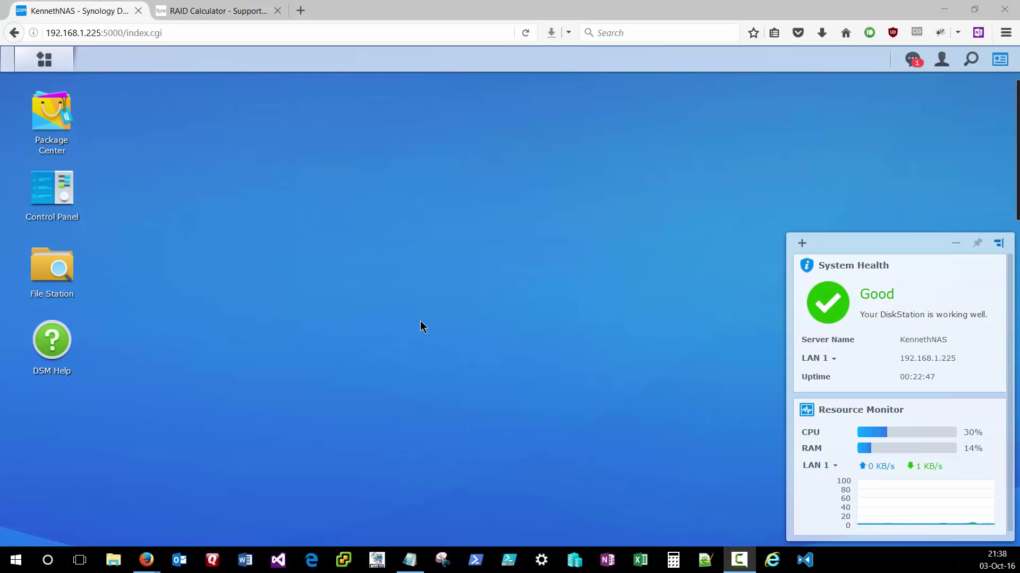
# - Review the four 2794.52 GB WD30EFRX disks in Info Center, then close the Control Panel
pyautogui.click(54, 183)
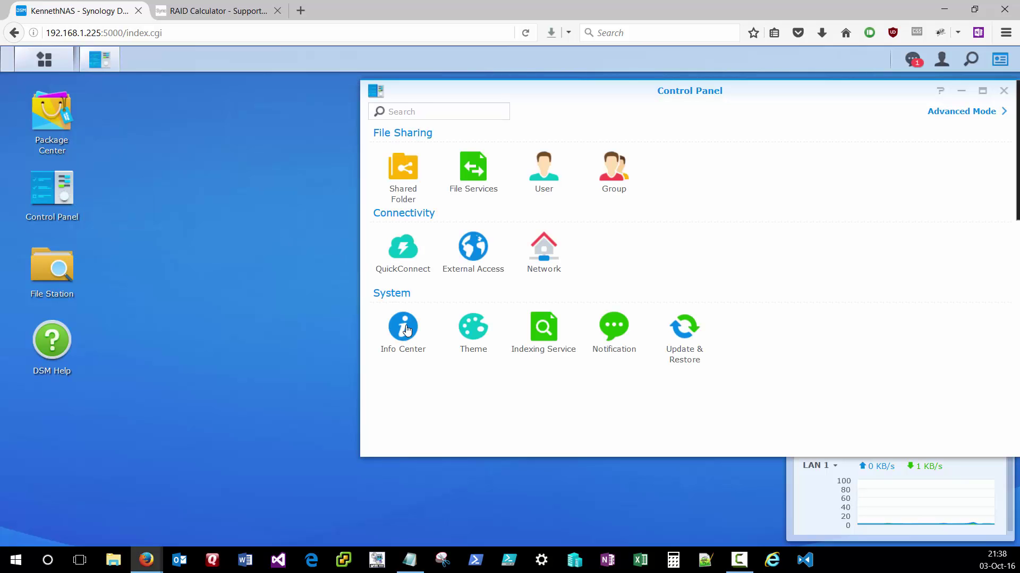
pyautogui.click(404, 330)
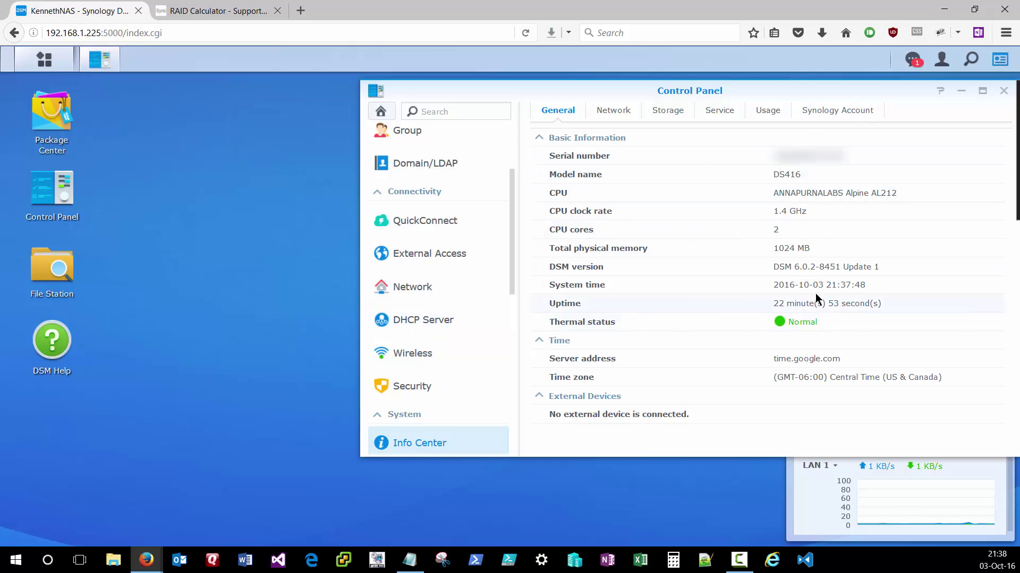
pyautogui.click(668, 112)
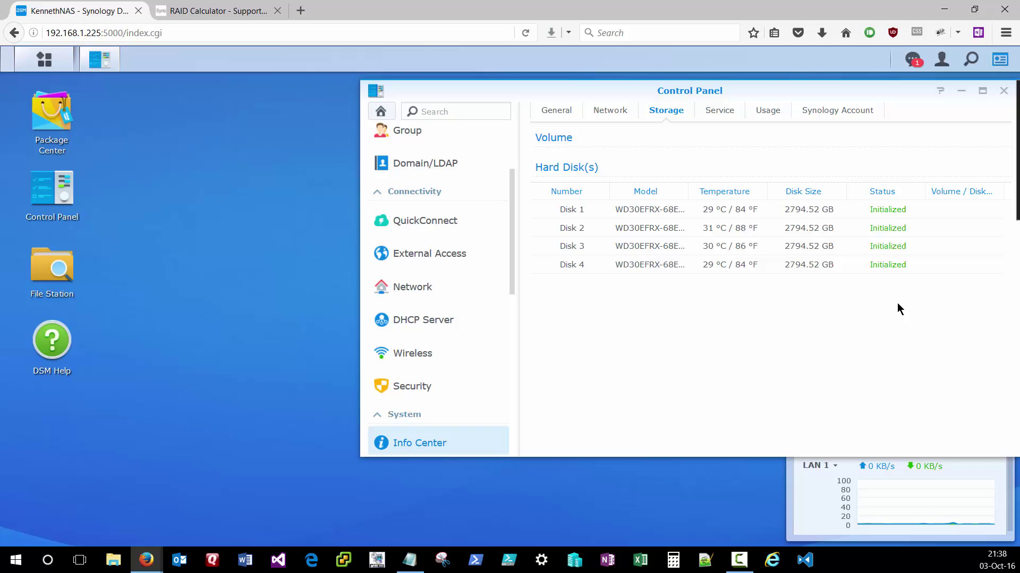
pyautogui.click(1003, 91)
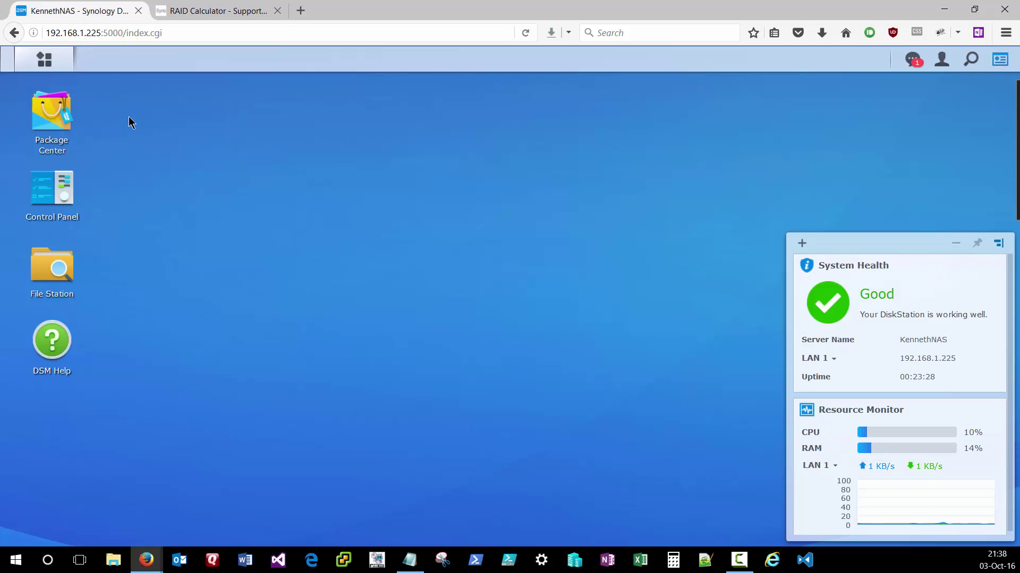
# - Open Storage Manager maximized, confirm no volume exists, and list the four 2.7 TB WDC disks
pyautogui.click(43, 60)
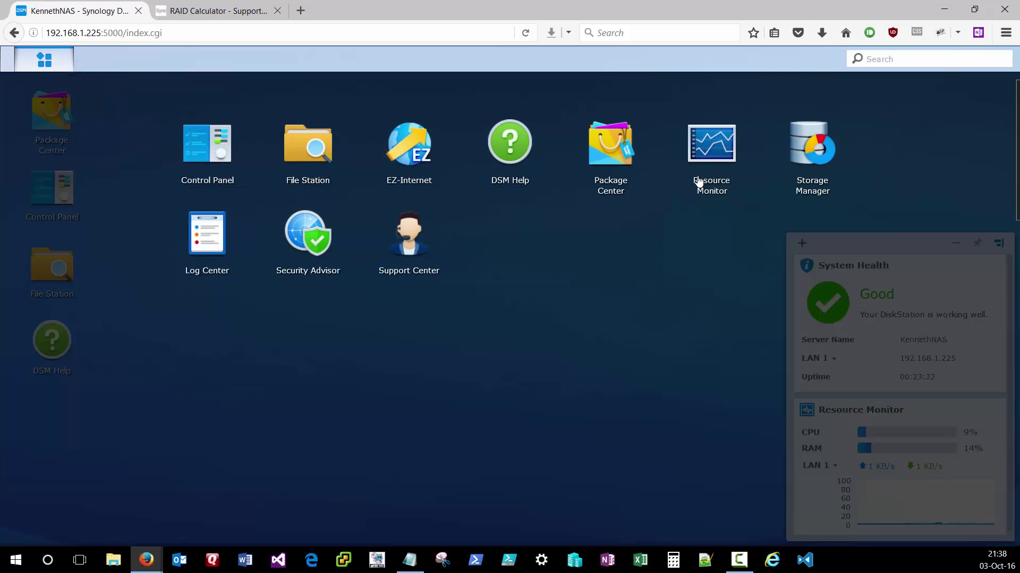
pyautogui.click(817, 145)
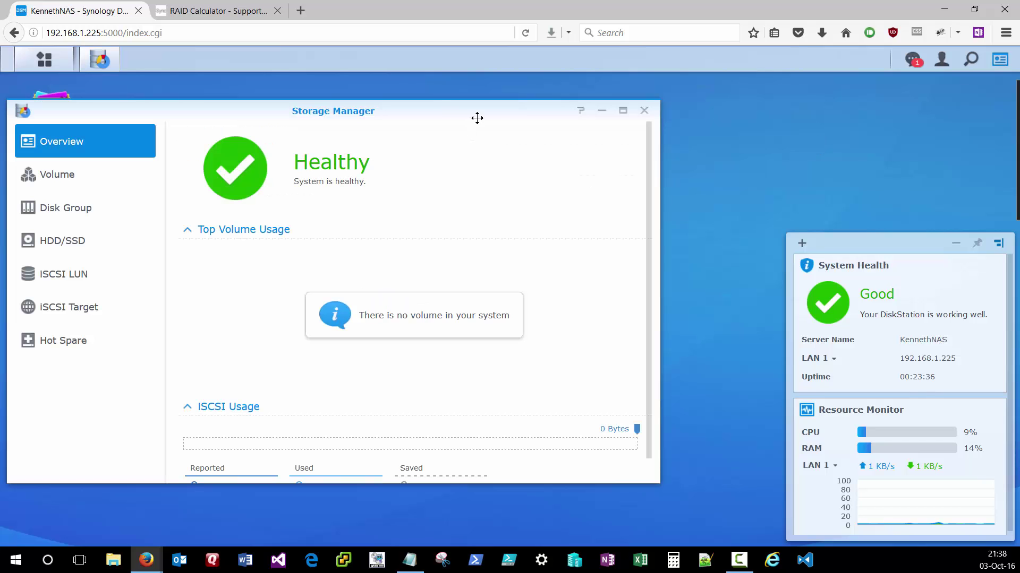
pyautogui.moveTo(492, 116); pyautogui.dragTo(594, 105)
pyautogui.doubleClick(594, 105)
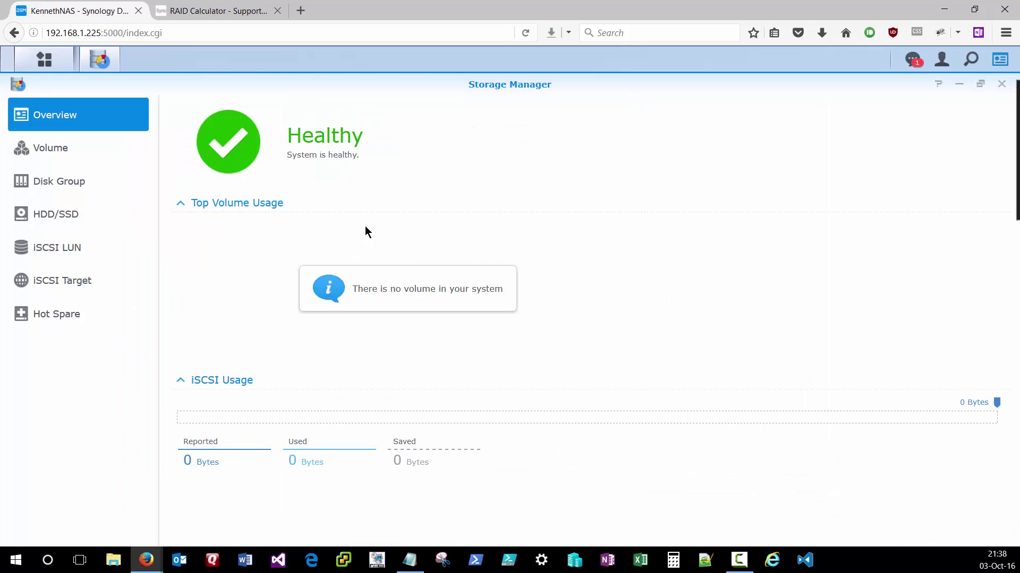
pyautogui.click(68, 151)
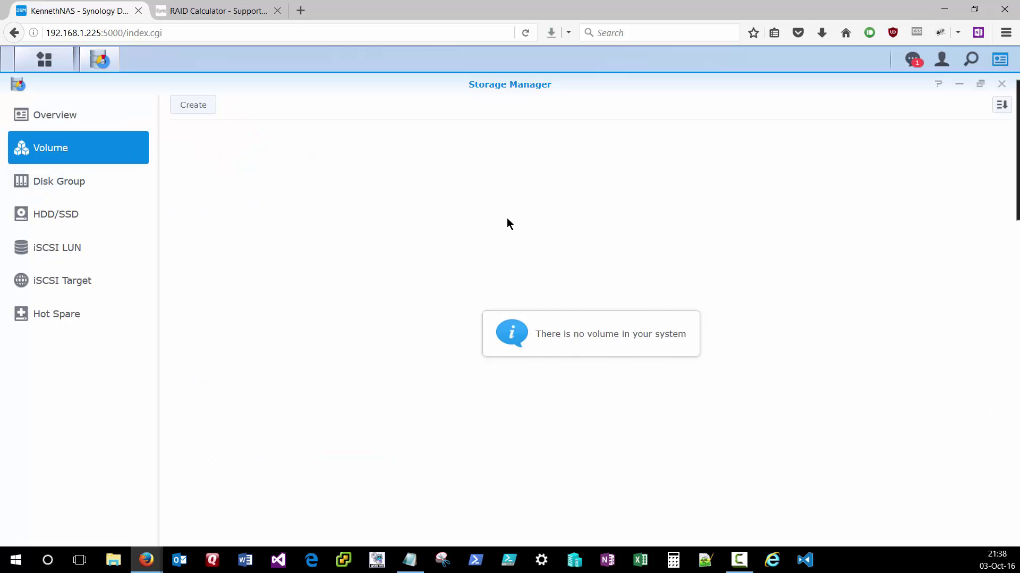
pyautogui.click(51, 222)
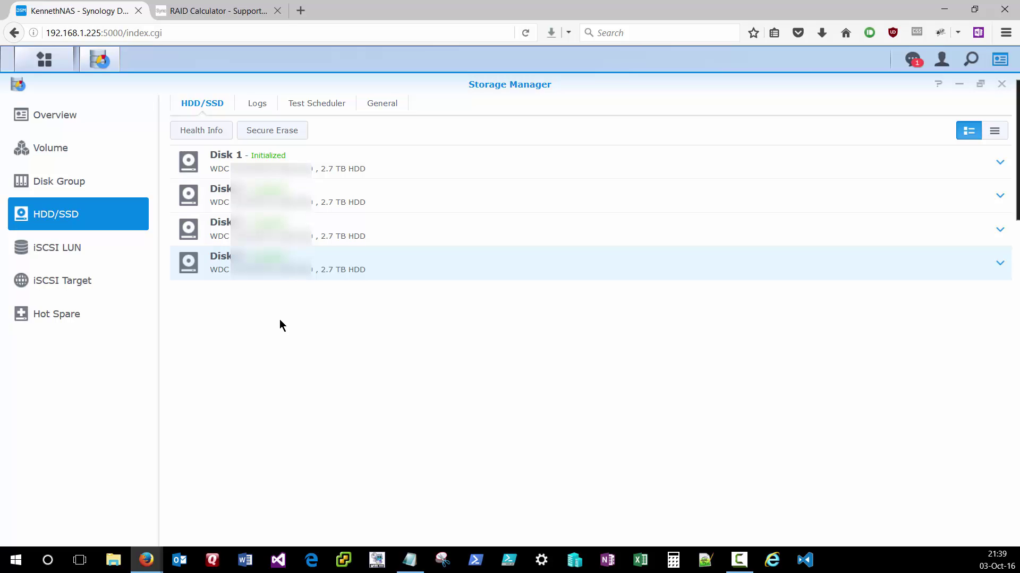
# - Place four 3 TB drives in the RAID Calculator trays, showing 9 TB available and 3 TB protection
pyautogui.click(215, 14)
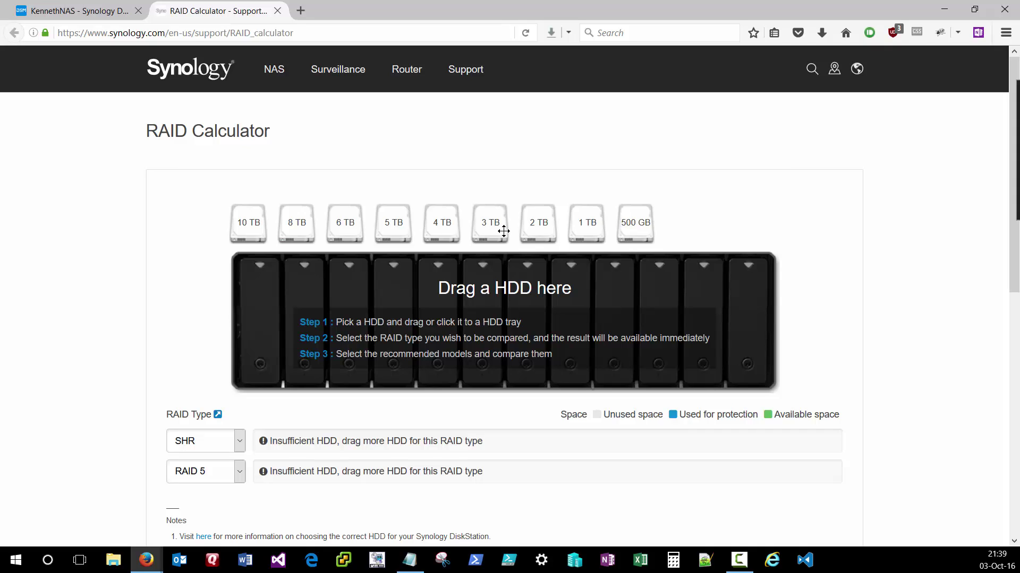
pyautogui.click(489, 222)
pyautogui.moveTo(413, 267); pyautogui.dragTo(303, 313)
pyautogui.moveTo(487, 222); pyautogui.dragTo(348, 311)
pyautogui.moveTo(487, 244); pyautogui.dragTo(394, 304)
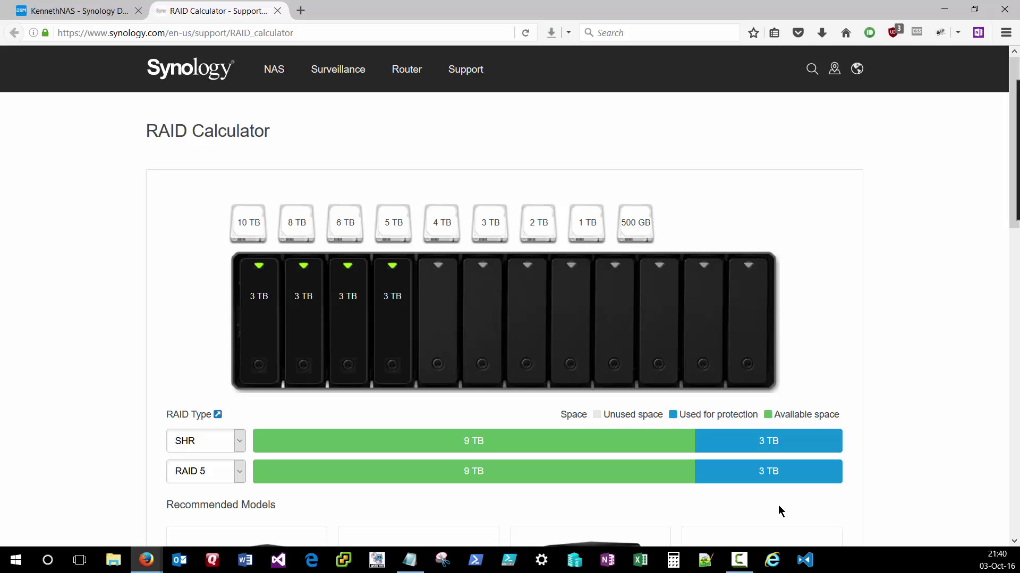
# - Compare RAID 6 and RAID 10 capacities in the second RAID Type list, then reselect RAID 5
pyautogui.click(240, 472)
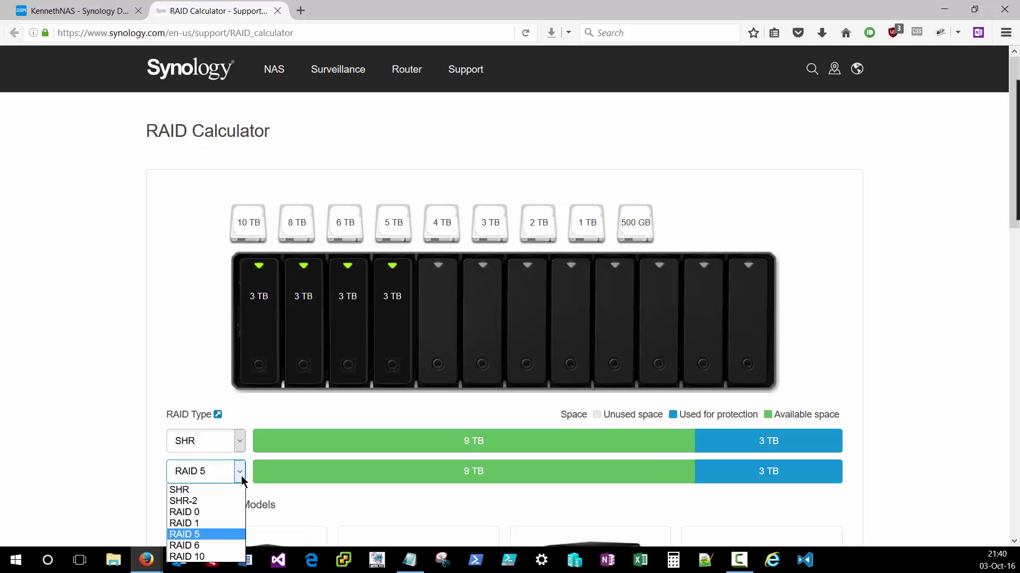
pyautogui.click(205, 545)
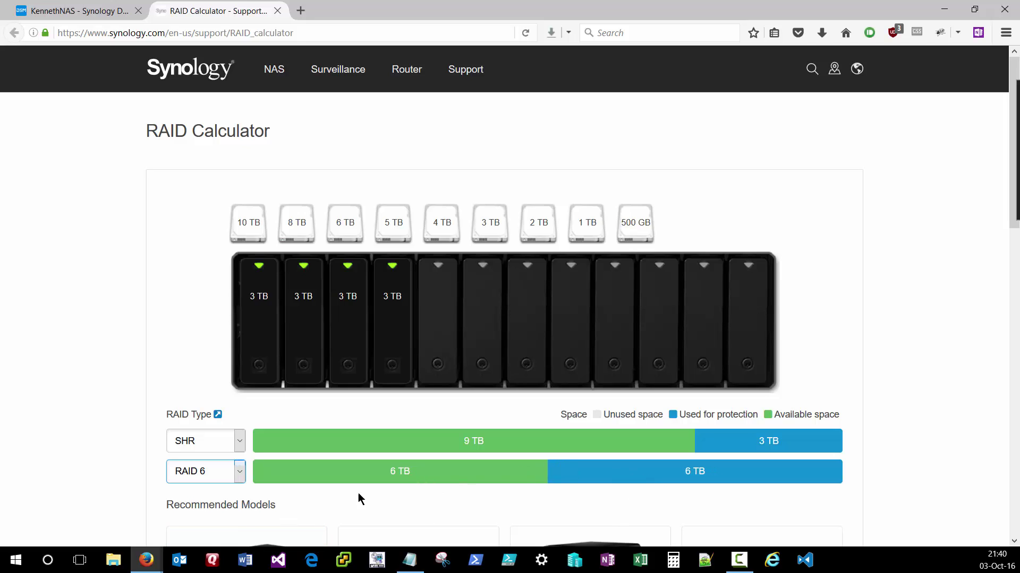
pyautogui.click(240, 475)
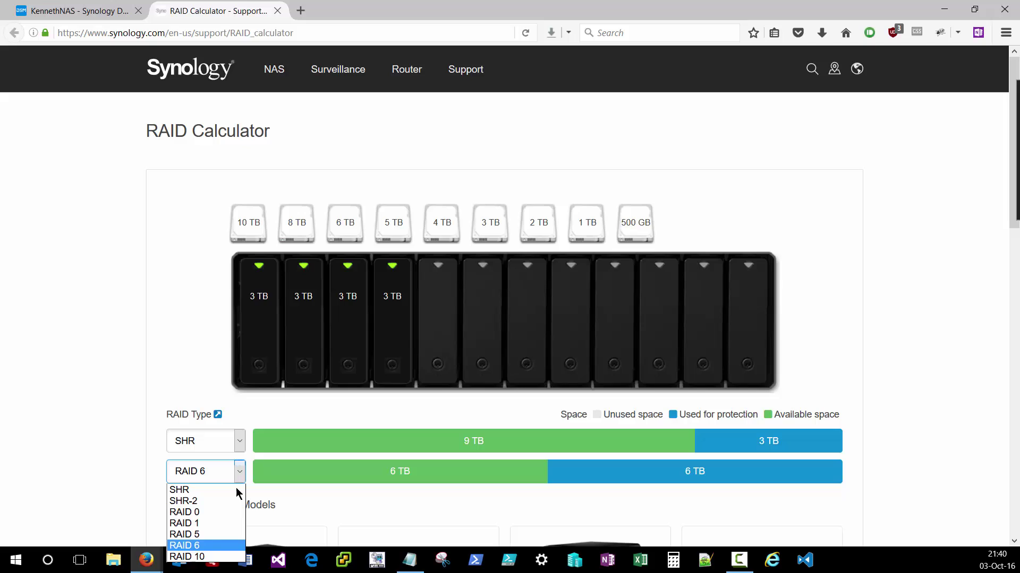
pyautogui.click(203, 558)
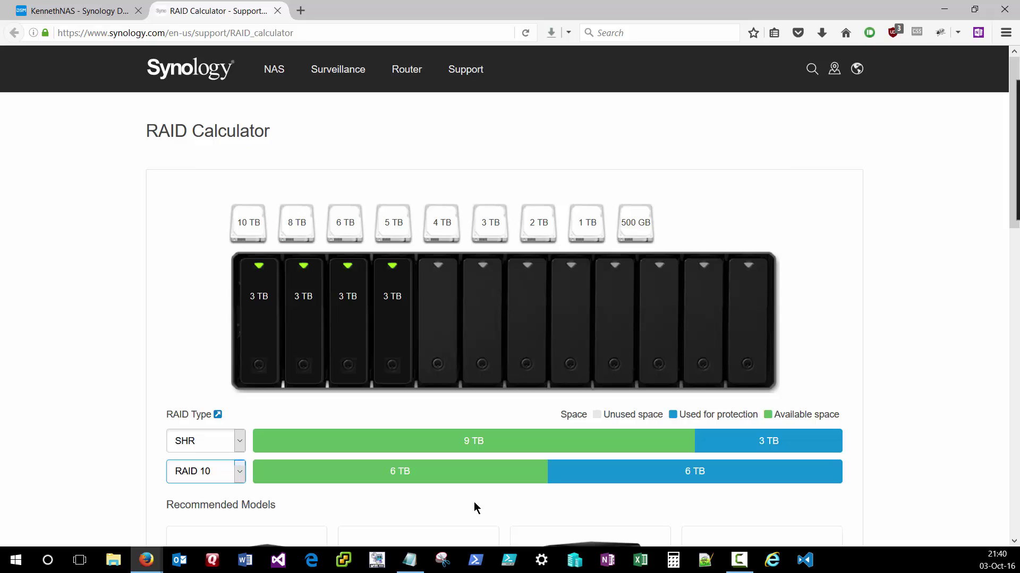
pyautogui.click(240, 472)
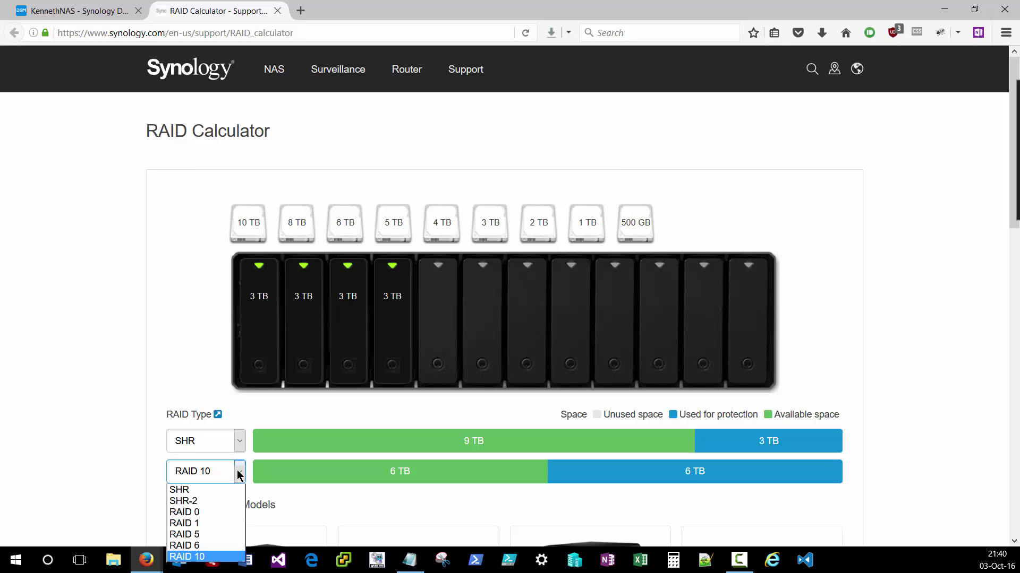
pyautogui.click(216, 534)
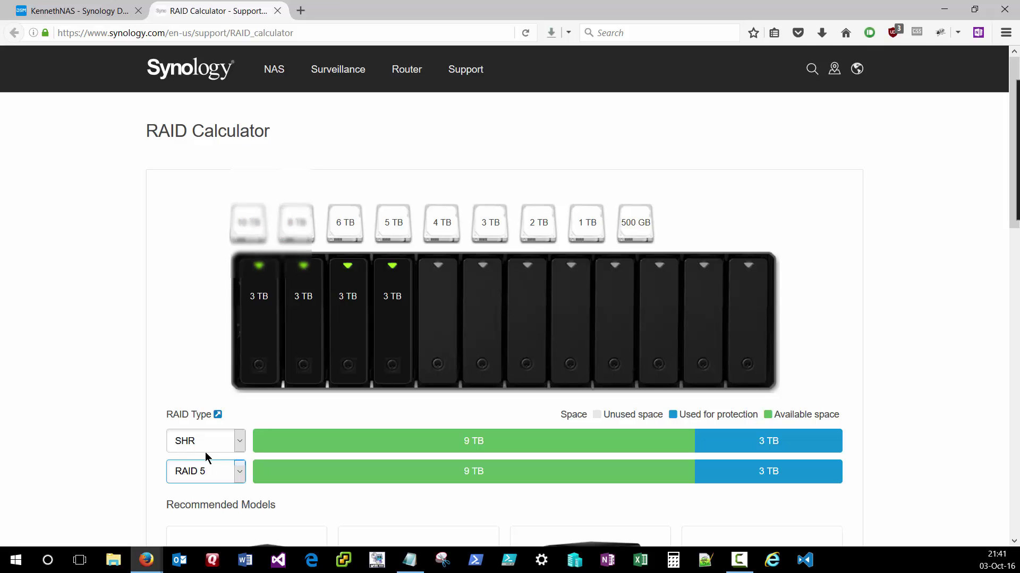
# - Start a custom single-volume setup using all four disks with RAID 5, accepting the erase warning
pyautogui.click(74, 11)
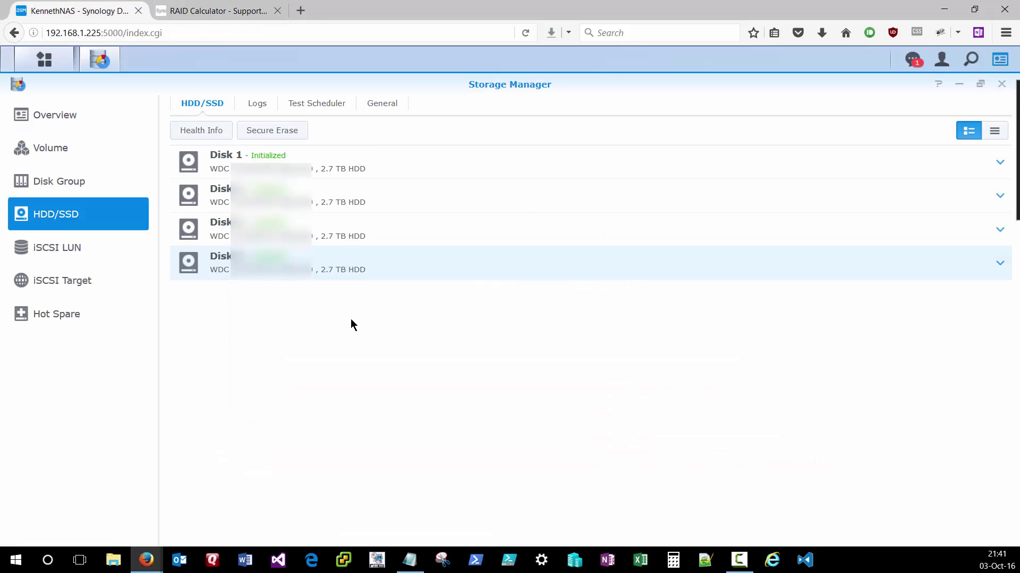
pyautogui.click(69, 152)
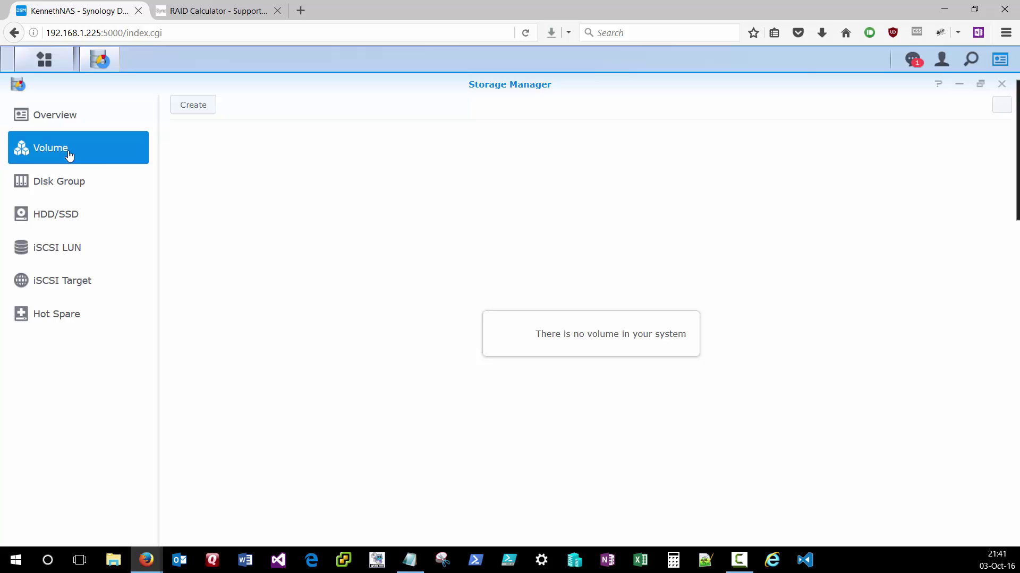
pyautogui.click(202, 113)
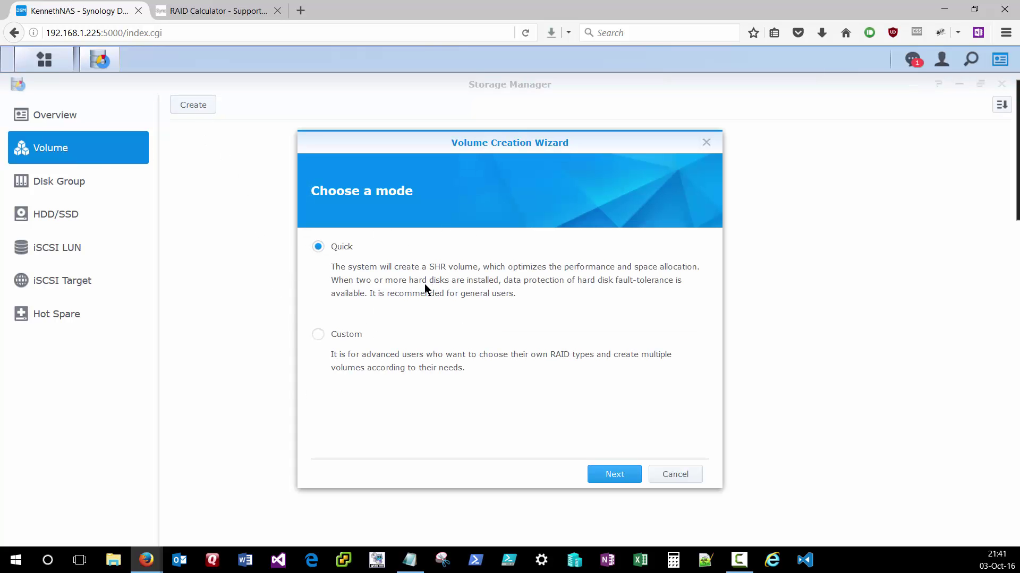
pyautogui.click(318, 335)
pyautogui.click(598, 478)
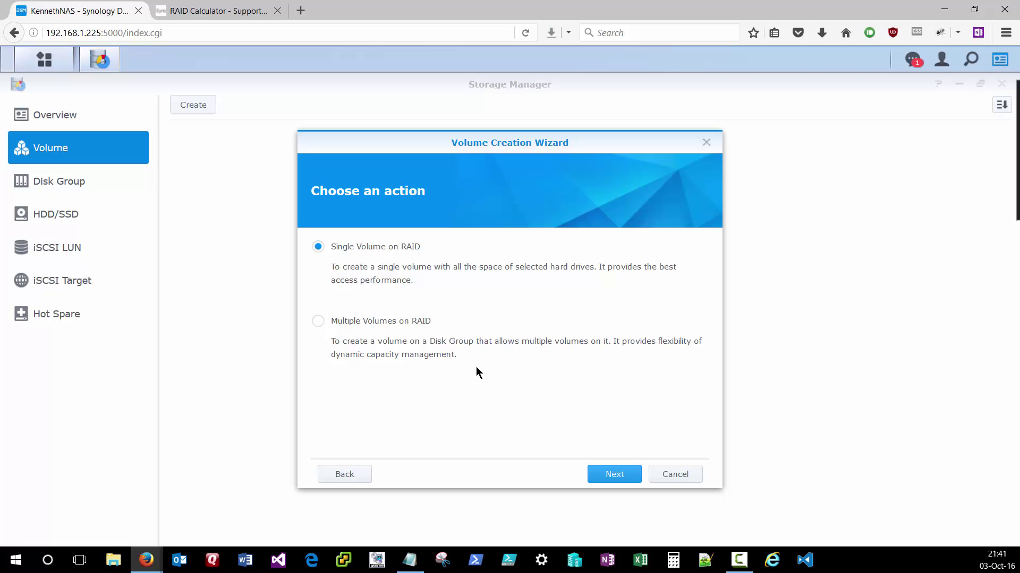
pyautogui.click(617, 477)
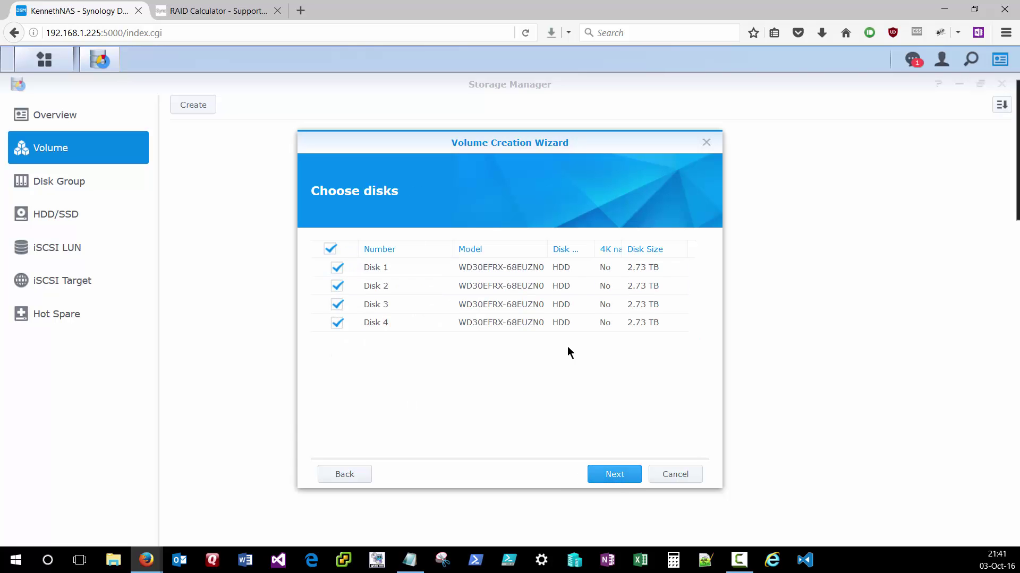
pyautogui.click(603, 476)
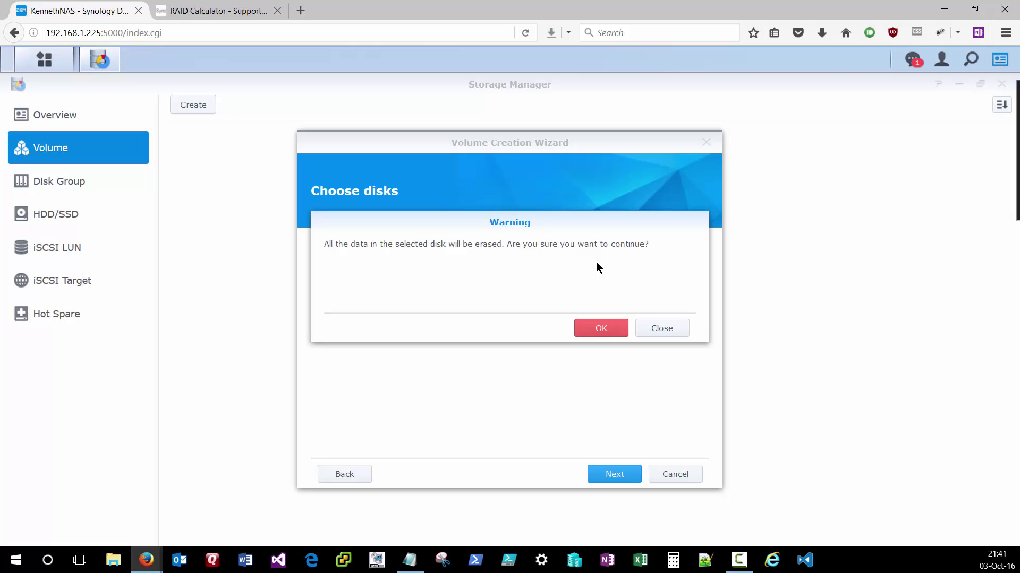
pyautogui.click(602, 334)
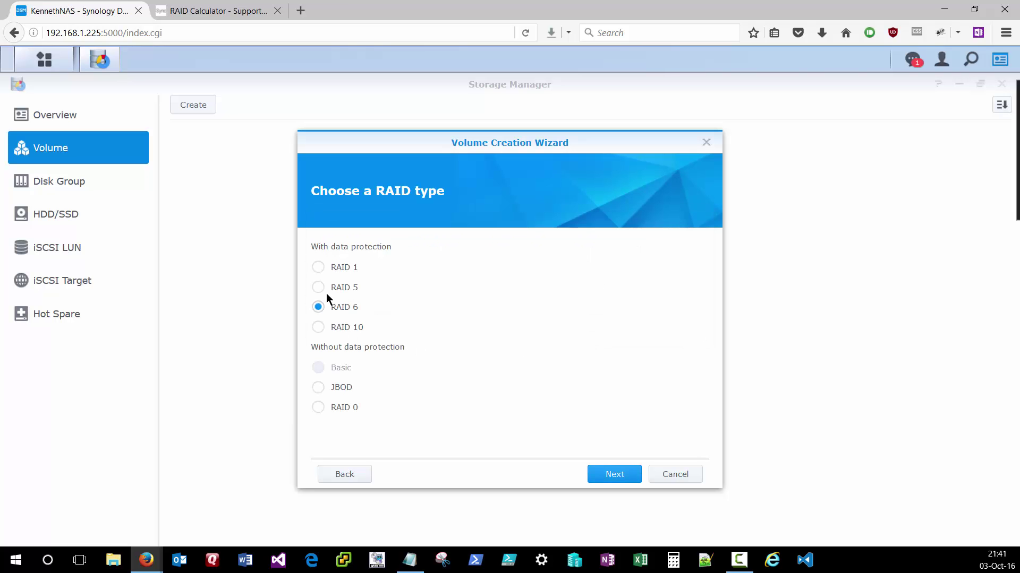
pyautogui.click(318, 288)
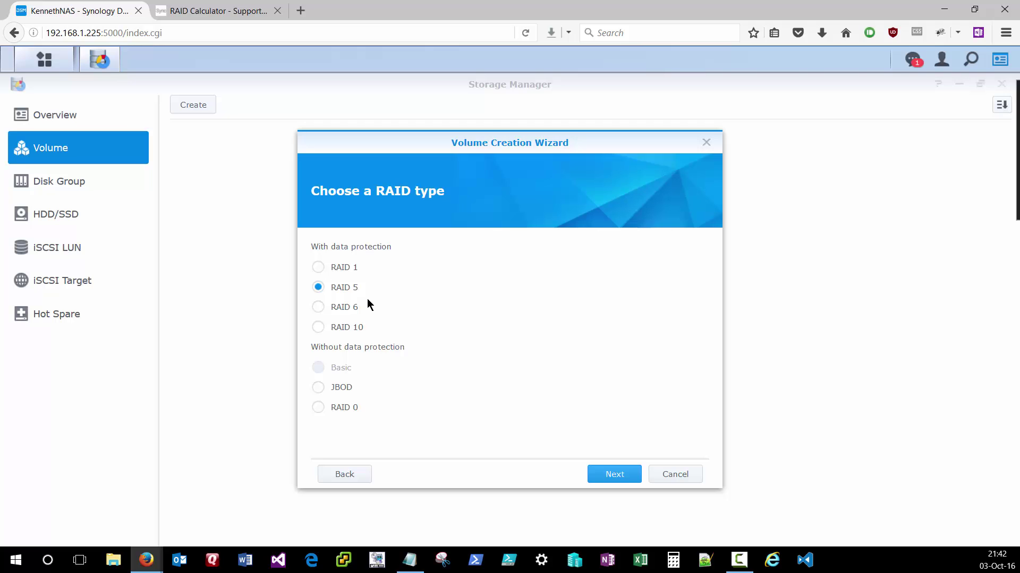
pyautogui.click(618, 476)
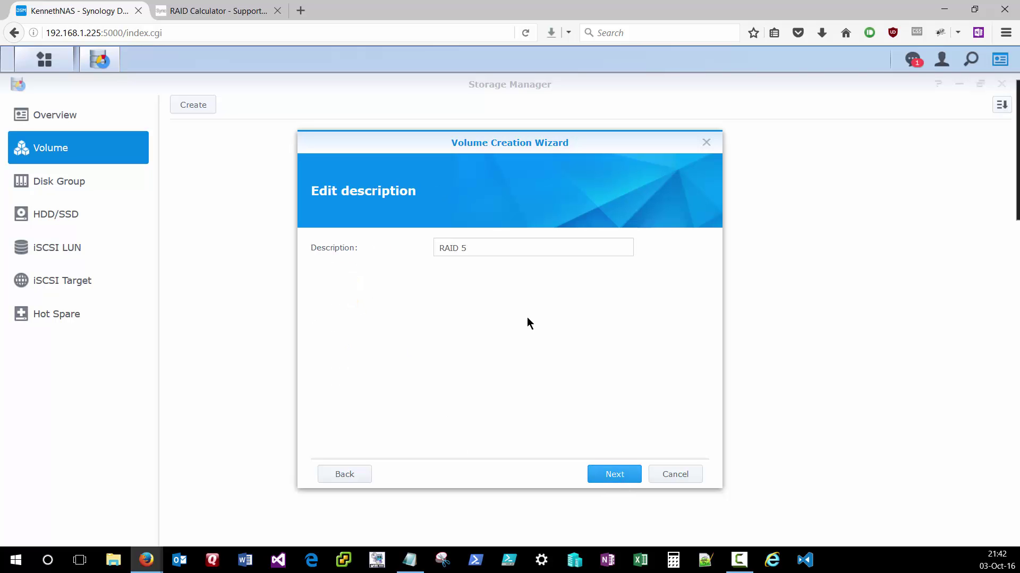
# - Set the volume description to 'RAID5-9TB' and apply the settings
pyautogui.moveTo(487, 250); pyautogui.dragTo(392, 244)
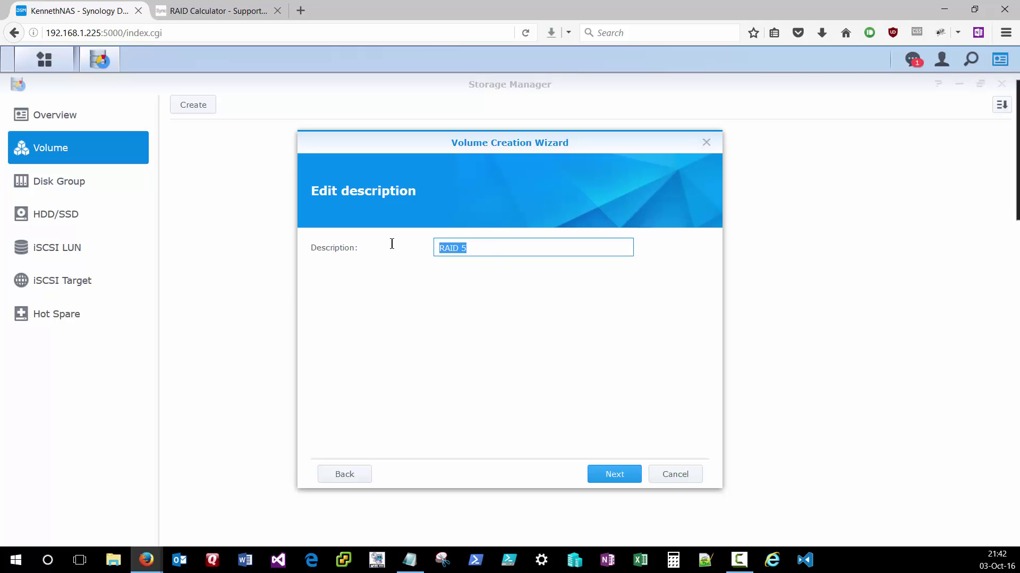
pyautogui.write('RAID')
pyautogui.press('BackSpace')
pyautogui.press('BackSpace')
pyautogui.press('BackSpace')
pyautogui.write('AID5-9TB')
pyautogui.click(614, 477)
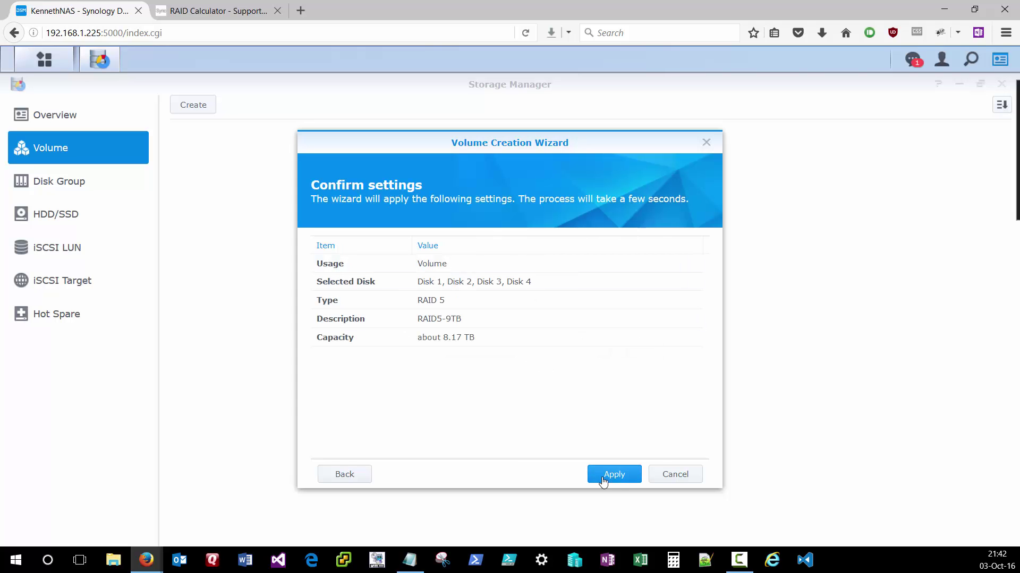
pyautogui.click(611, 481)
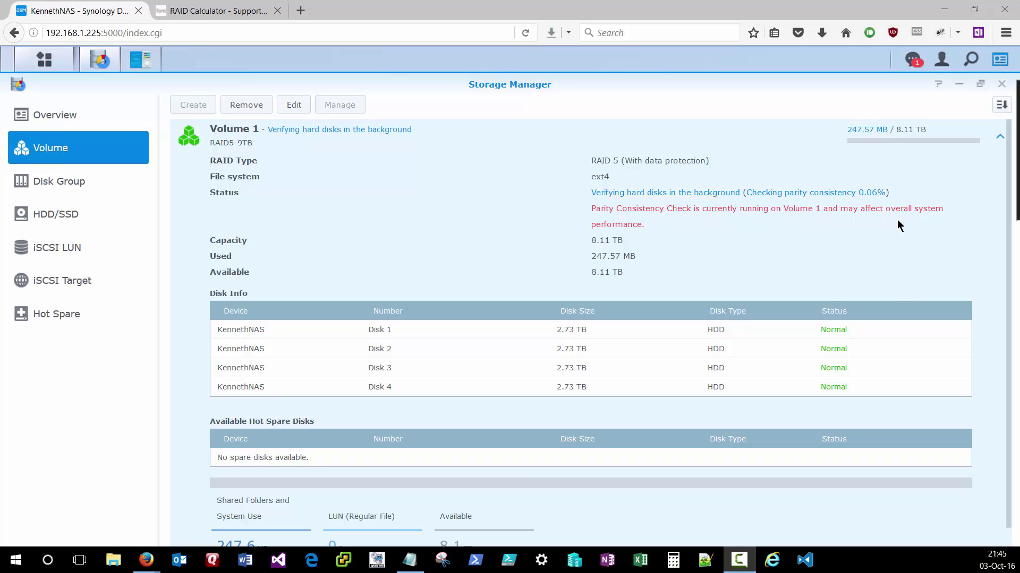
# - Let Volume 1 finish building while parity checks, ending on Control Panel's Synology Account page
pyautogui.click(681, 240)
# - Begin a new shared folder named 'Videos' with description 'Complete Video Storage'
pyautogui.click(143, 62)
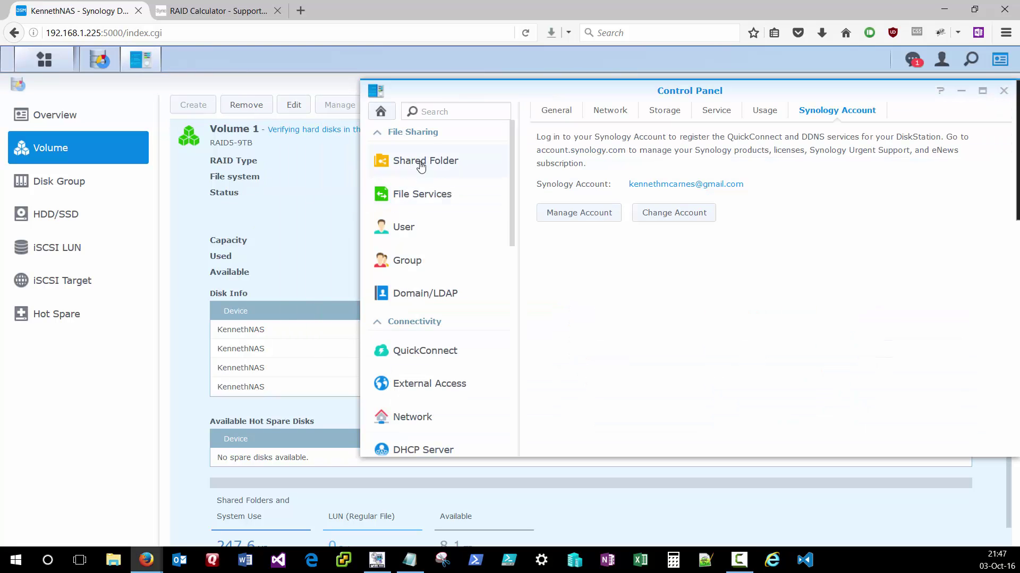
pyautogui.click(421, 165)
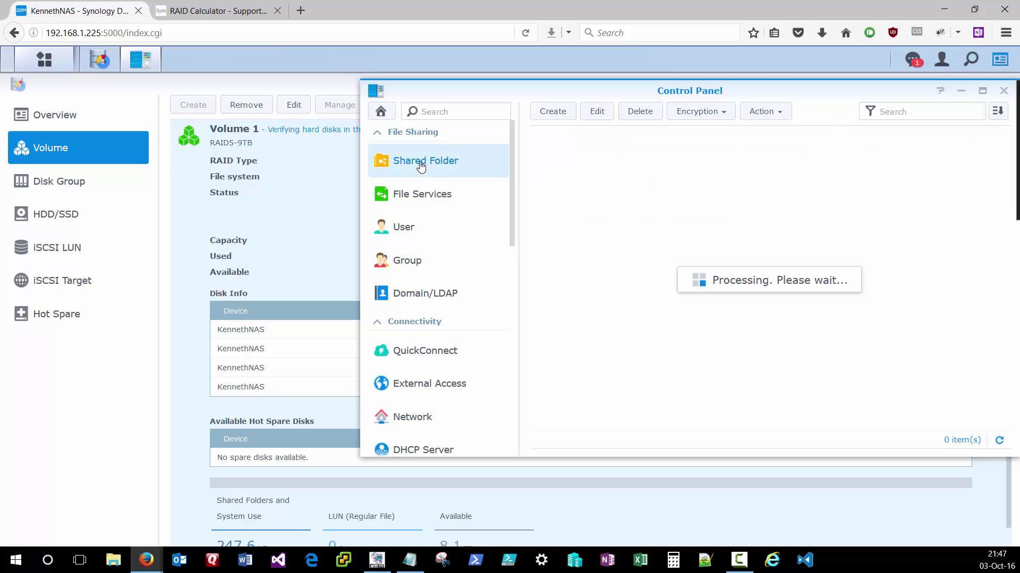
pyautogui.click(553, 112)
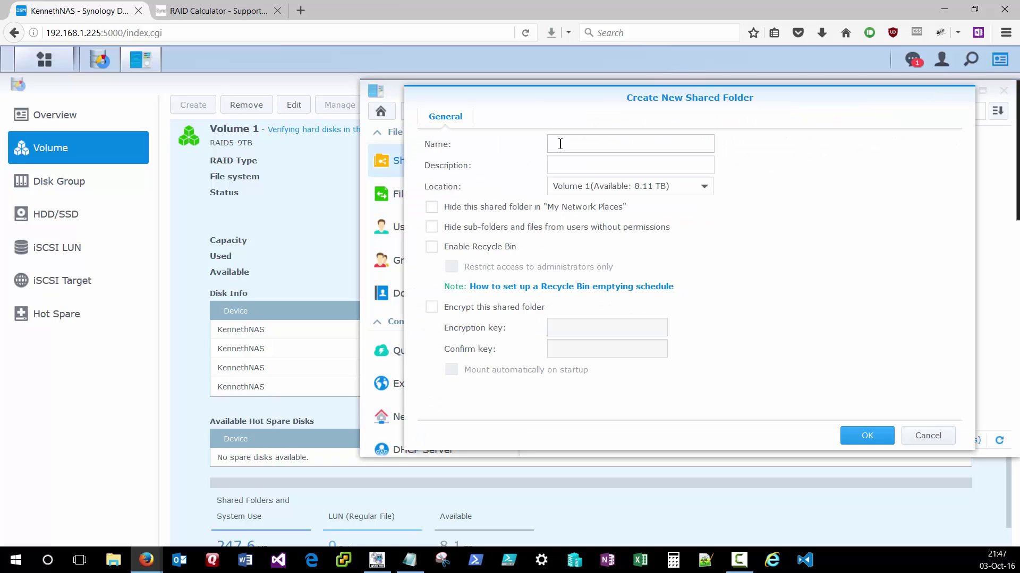
pyautogui.click(560, 143)
pyautogui.write('V')
pyautogui.write('idoes')
pyautogui.press('BackSpace')
pyautogui.press('BackSpace')
pyautogui.press('BackSpace')
pyautogui.write('eos')
pyautogui.click(586, 162)
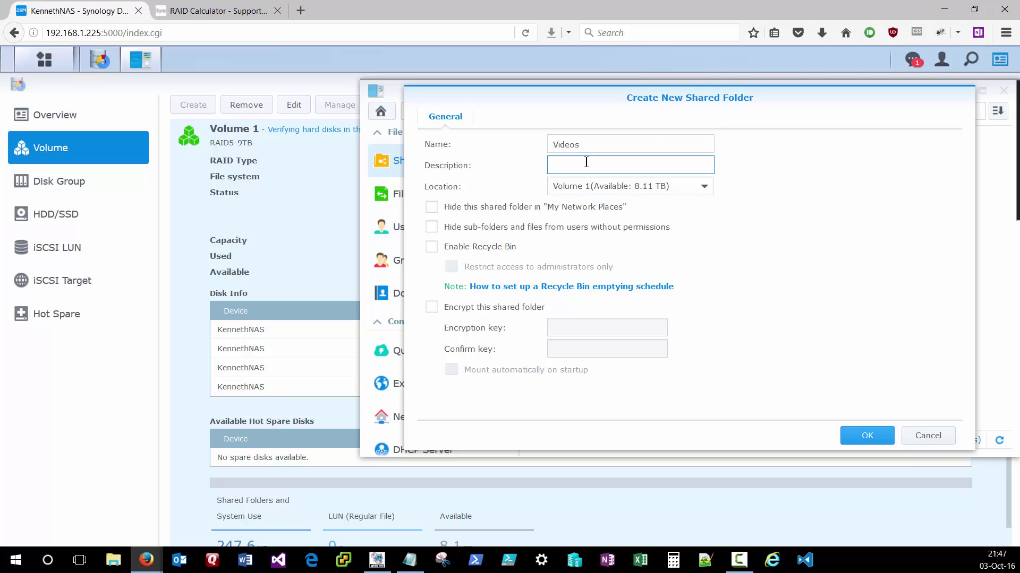
pyautogui.write('Complete Video Storage')
# - Keep Videos visible in My Network Places, leave sub-folders unhidden, and enable the Recycle Bin
pyautogui.click(489, 207)
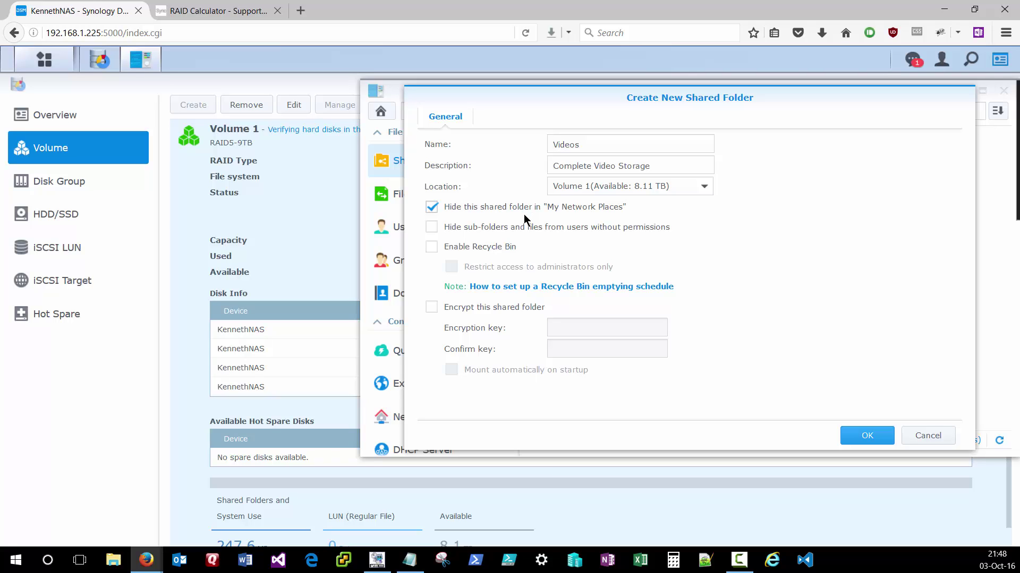
pyautogui.click(524, 212)
pyautogui.click(501, 228)
pyautogui.click(467, 227)
pyautogui.click(471, 249)
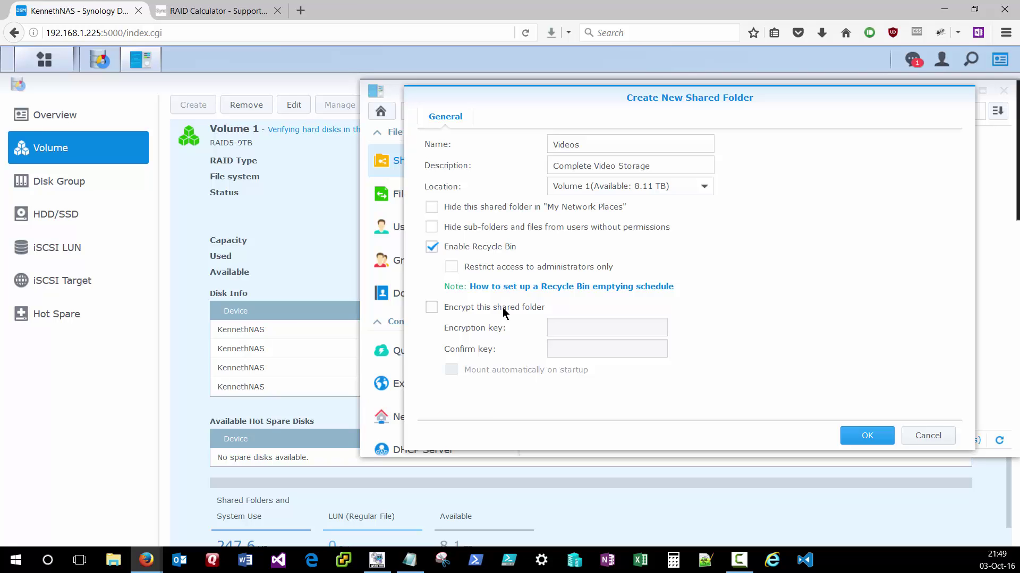
pyautogui.click(555, 144)
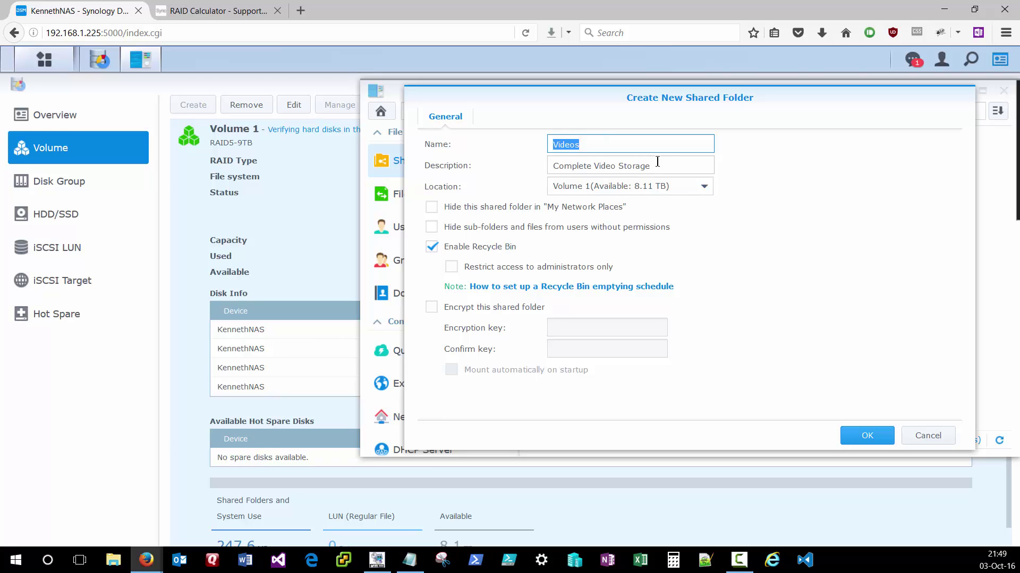
# - Create Videos, give admin and the other local user Read/Write, deny guest, and save
pyautogui.click(865, 438)
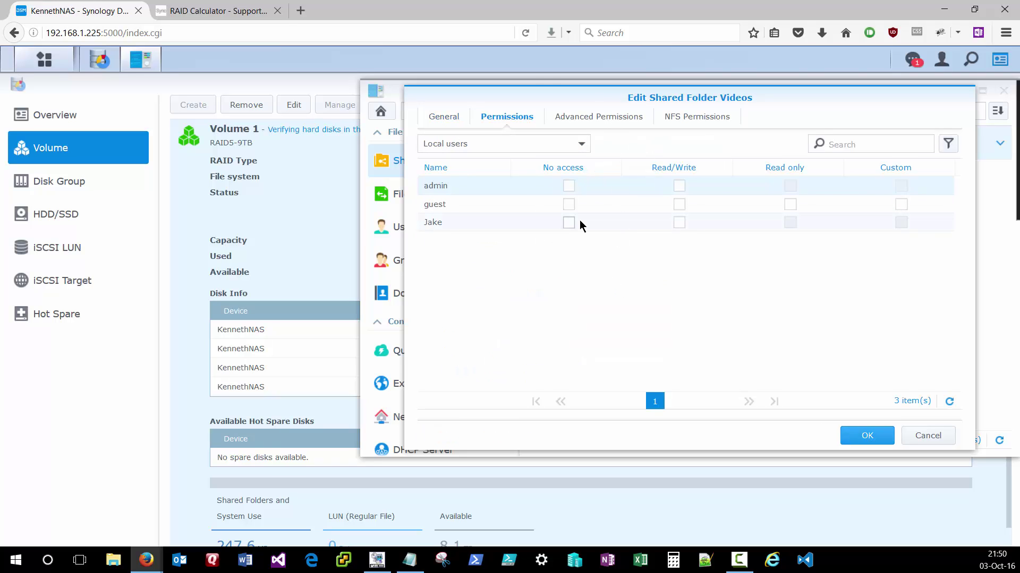
pyautogui.click(568, 185)
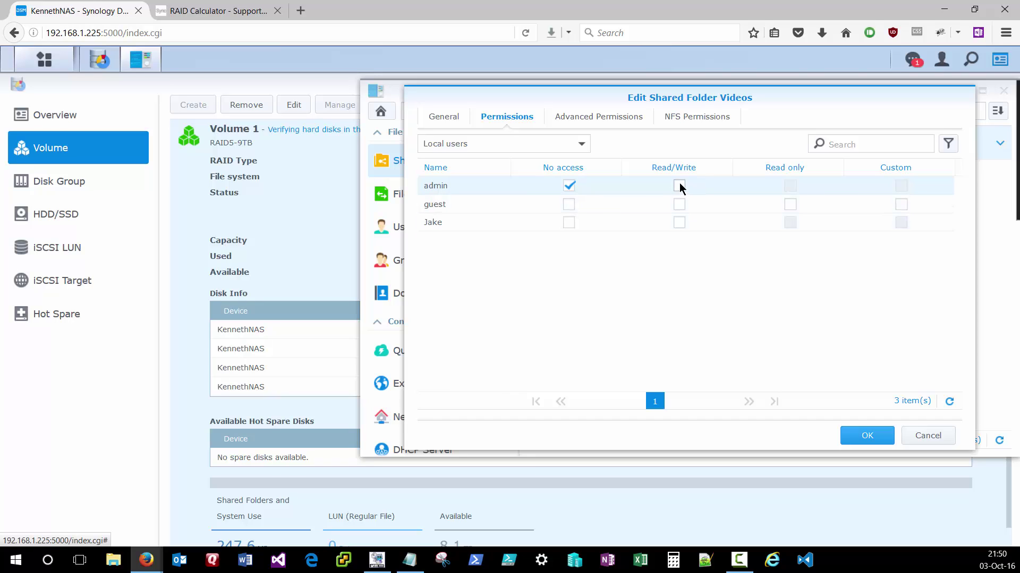
pyautogui.click(679, 185)
pyautogui.click(679, 222)
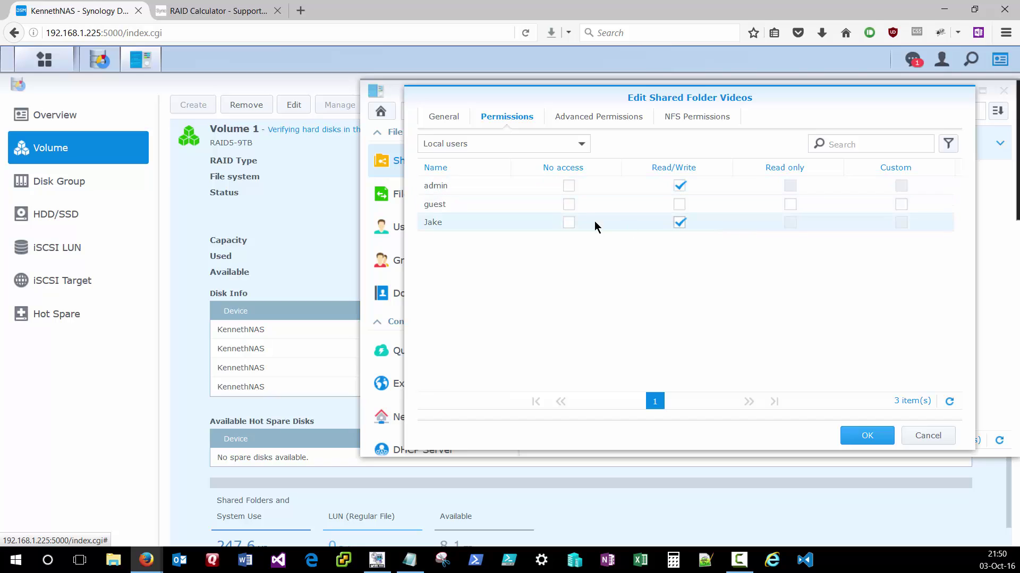
pyautogui.click(569, 205)
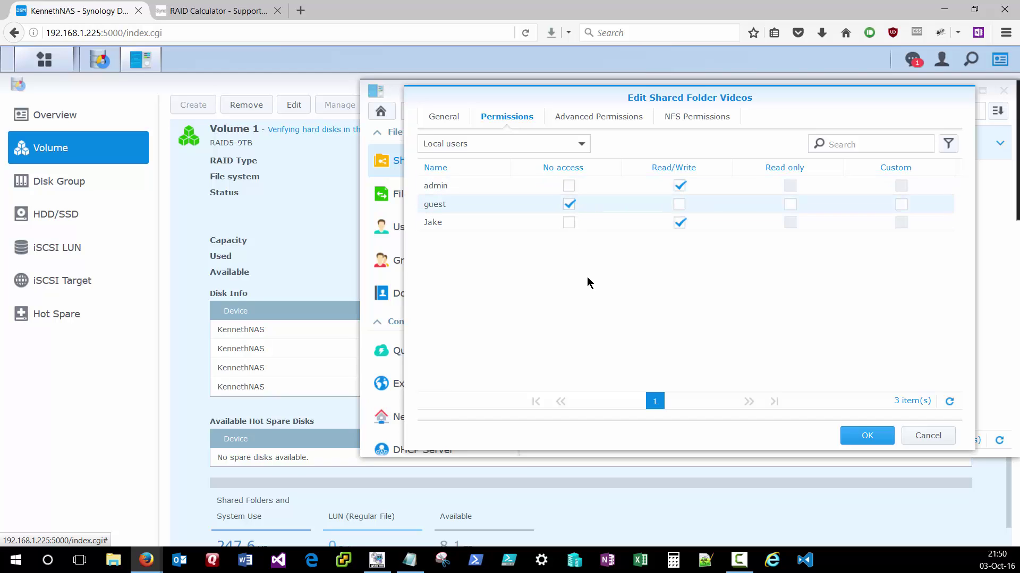
pyautogui.click(858, 437)
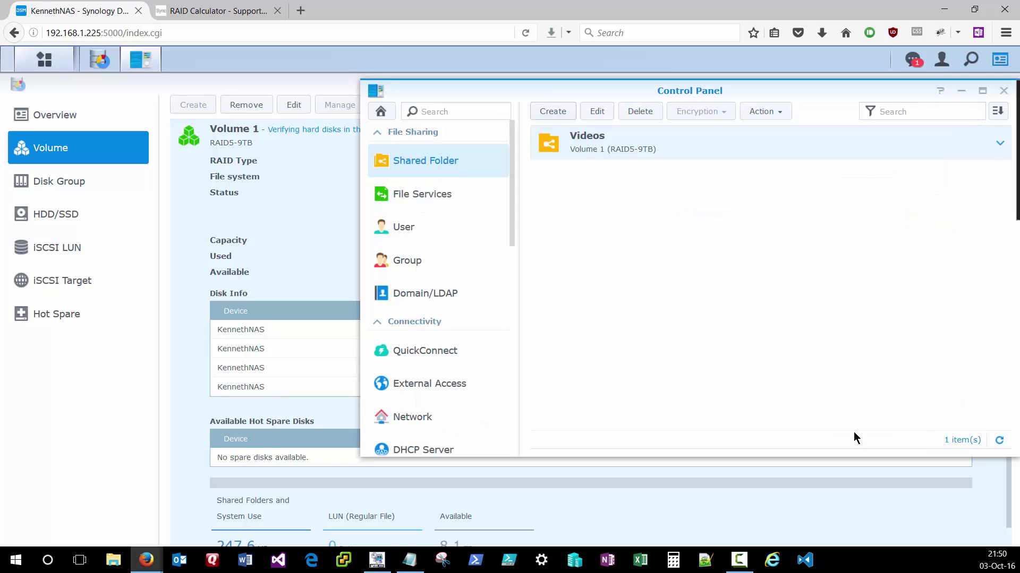
# - On the remote PC, open \\192.168.1.225\videos from the Run box and sign in with the NAS credentials
pyautogui.click(380, 559)
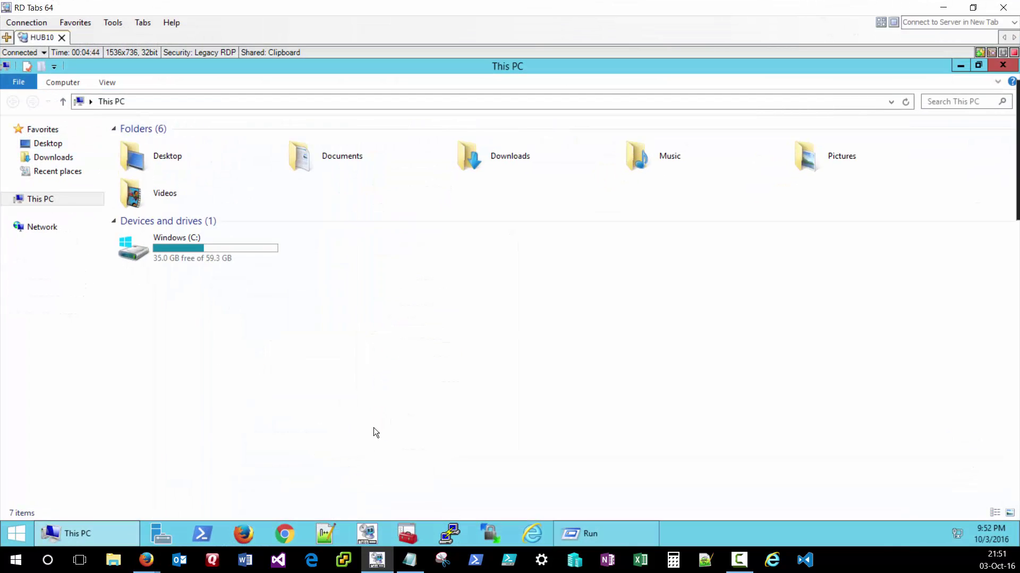
pyautogui.rightClick(26, 531)
pyautogui.click(48, 492)
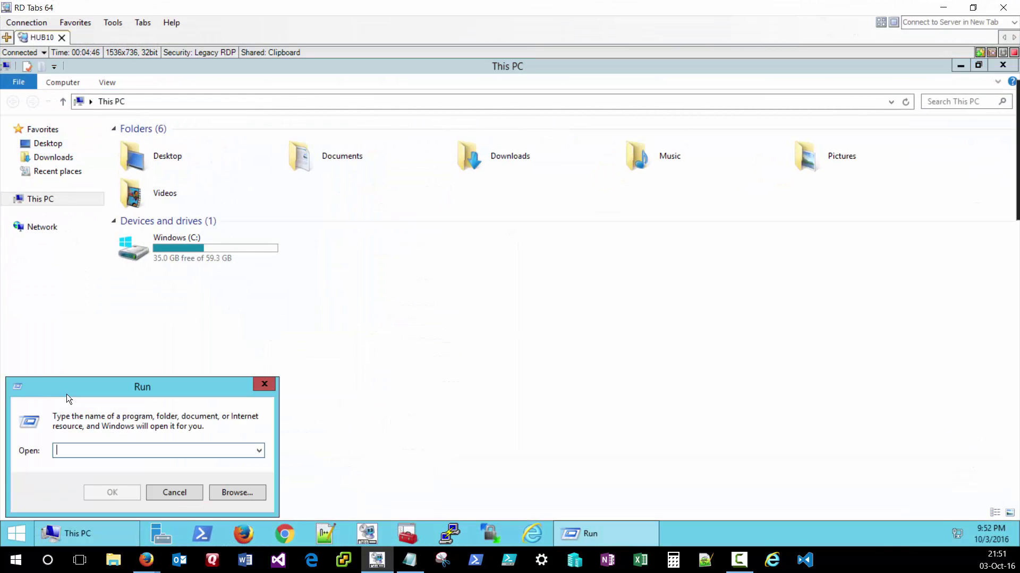
pyautogui.write('\\\\192.168.1.225')
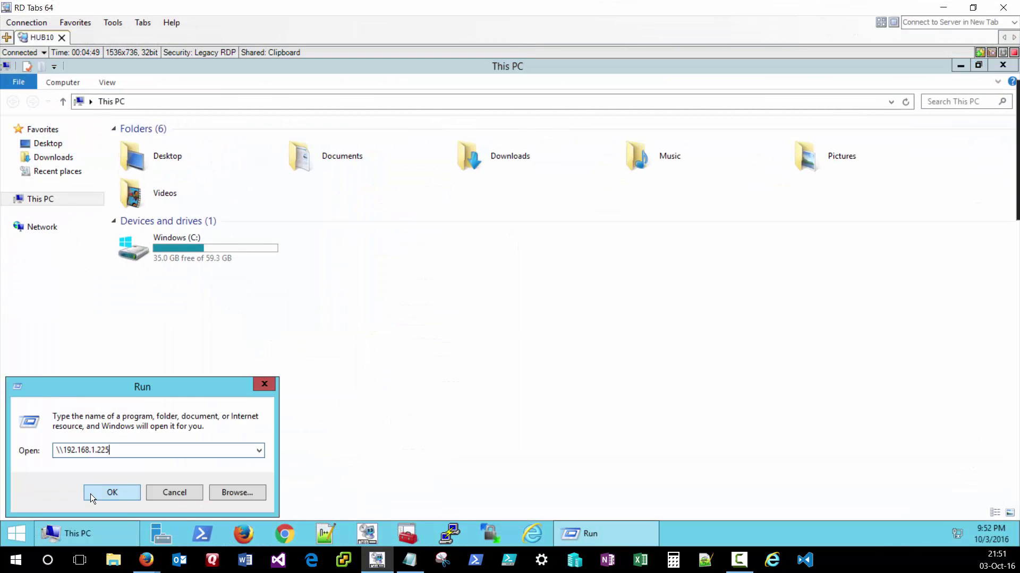
pyautogui.write('\\vidoes')
pyautogui.press('BackSpace')
pyautogui.press('BackSpace')
pyautogui.press('BackSpace')
pyautogui.write('eos')
pyautogui.click(90, 494)
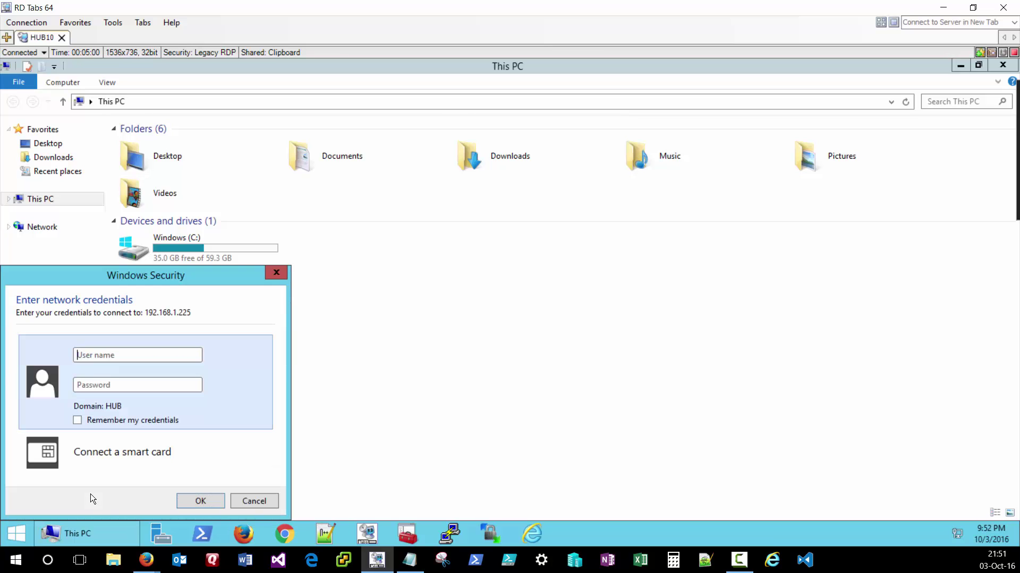
pyautogui.write('jake********')
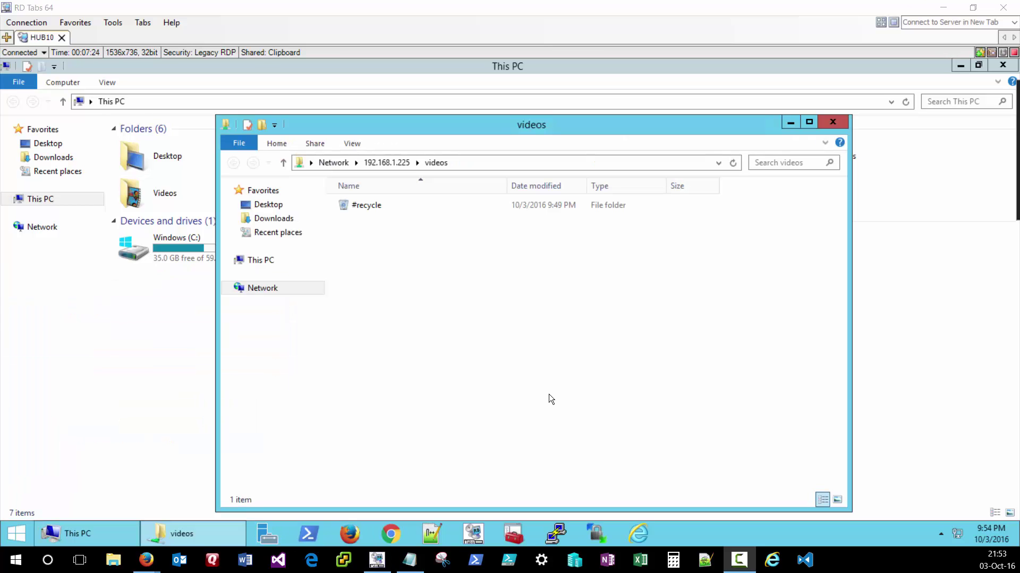
# - Create the NewVideos and TestVideos folders in the NAS videos share
pyautogui.click(311, 214)
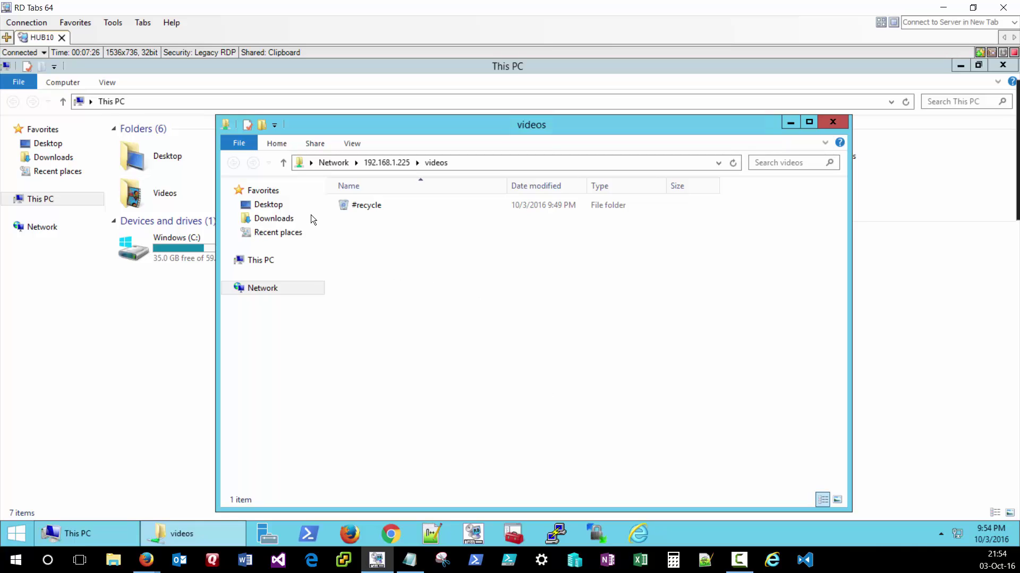
pyautogui.rightClick(366, 258)
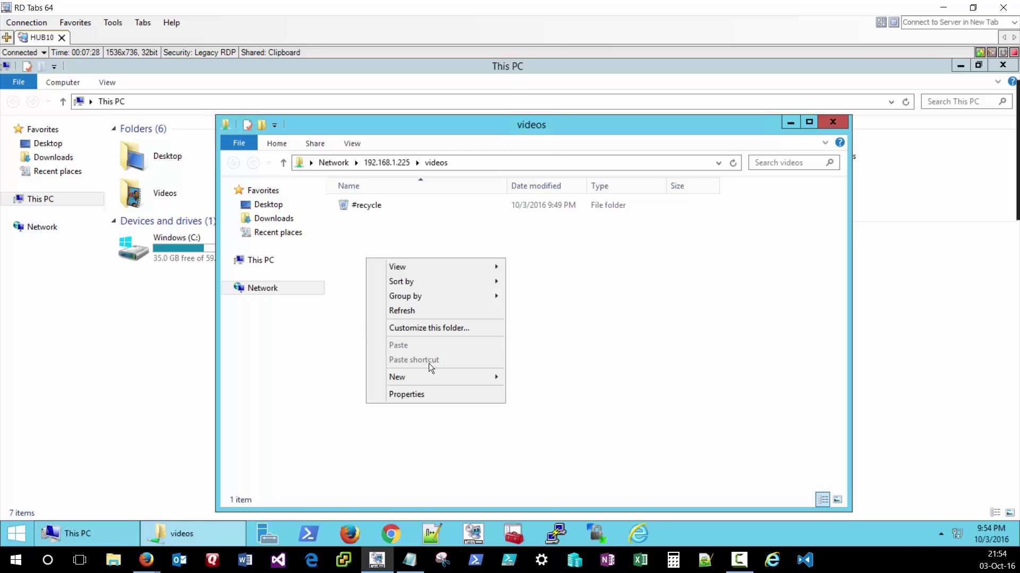
pyautogui.moveTo(426, 376)
pyautogui.click(536, 377)
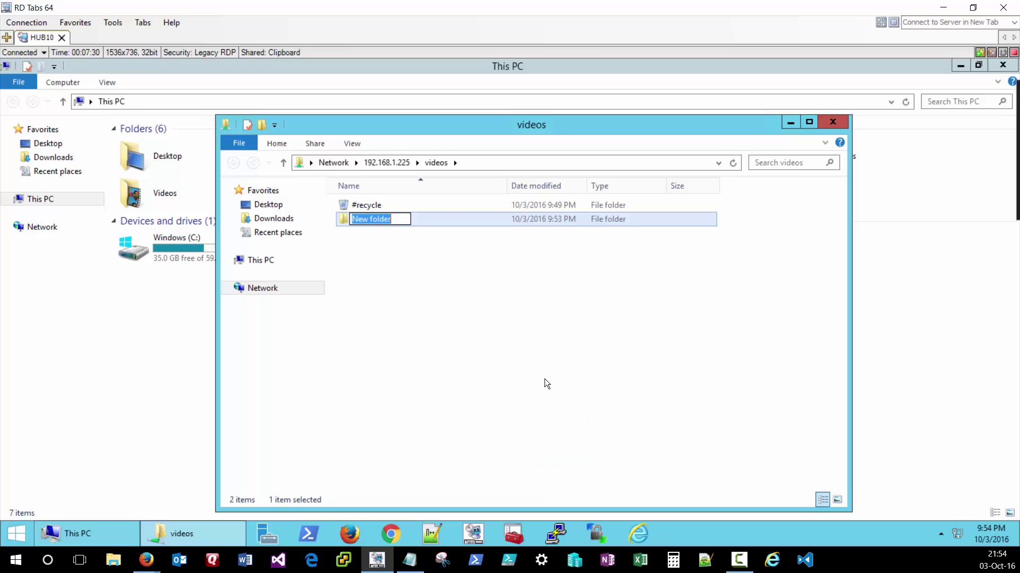
pyautogui.write('NewVideos')
pyautogui.press('Return')
pyautogui.rightClick(402, 318)
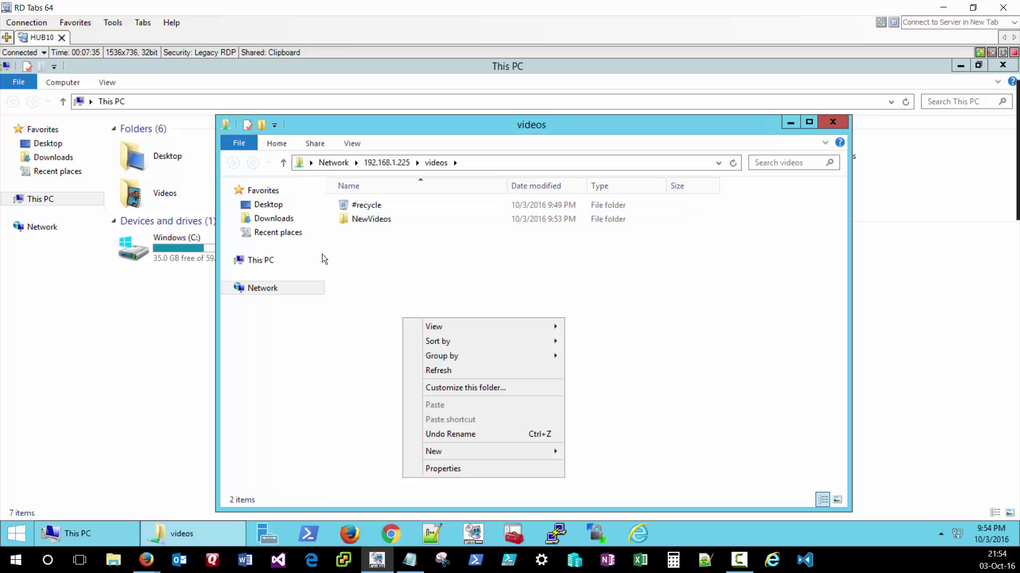
pyautogui.click(464, 367)
pyautogui.write('TestVid')
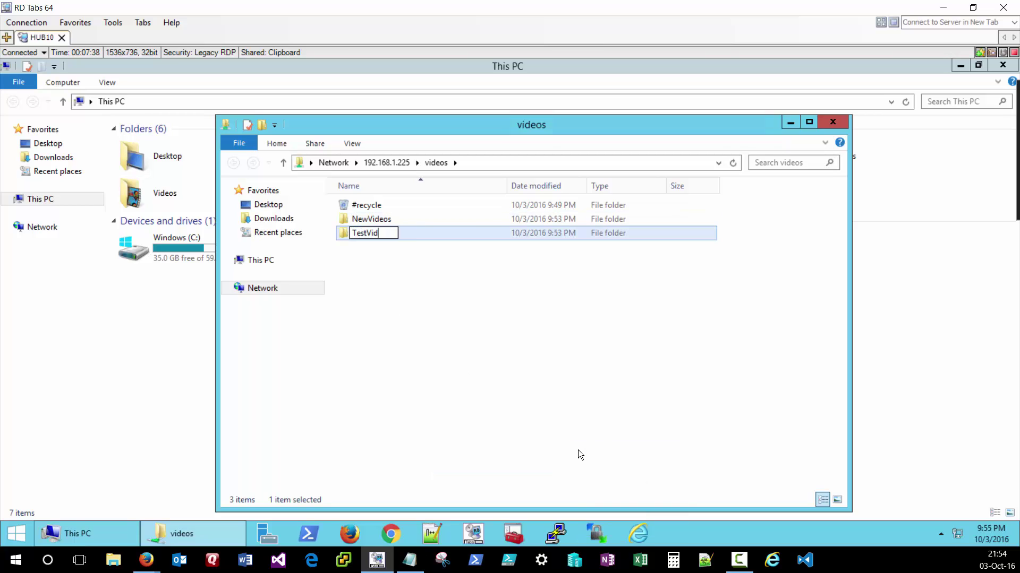
pyautogui.write('eos')
pyautogui.press('Return')
# - Add an OldVideos folder, then select the three new folders together and clear the selection
pyautogui.rightClick(409, 333)
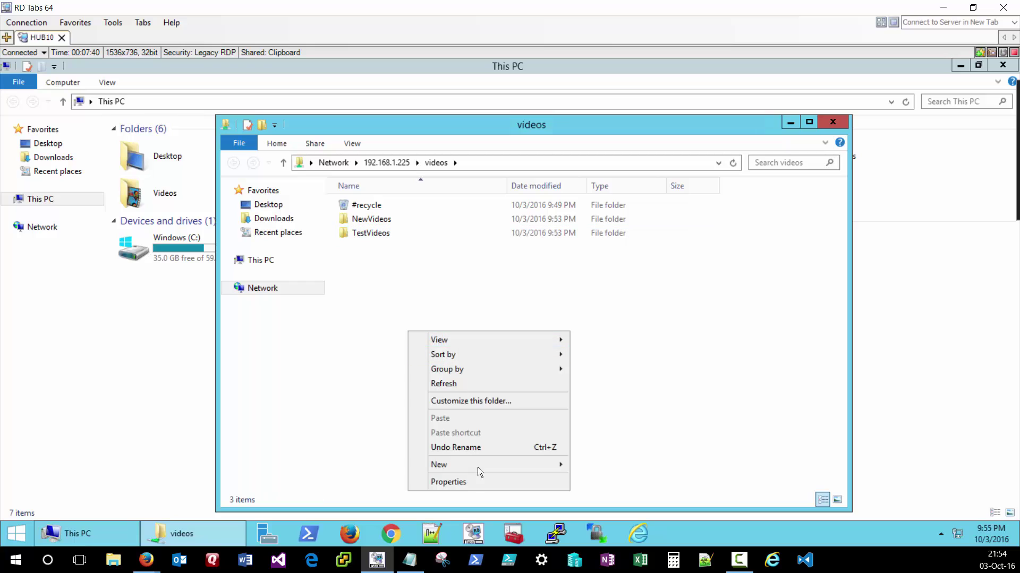
pyautogui.moveTo(477, 467)
pyautogui.click(625, 389)
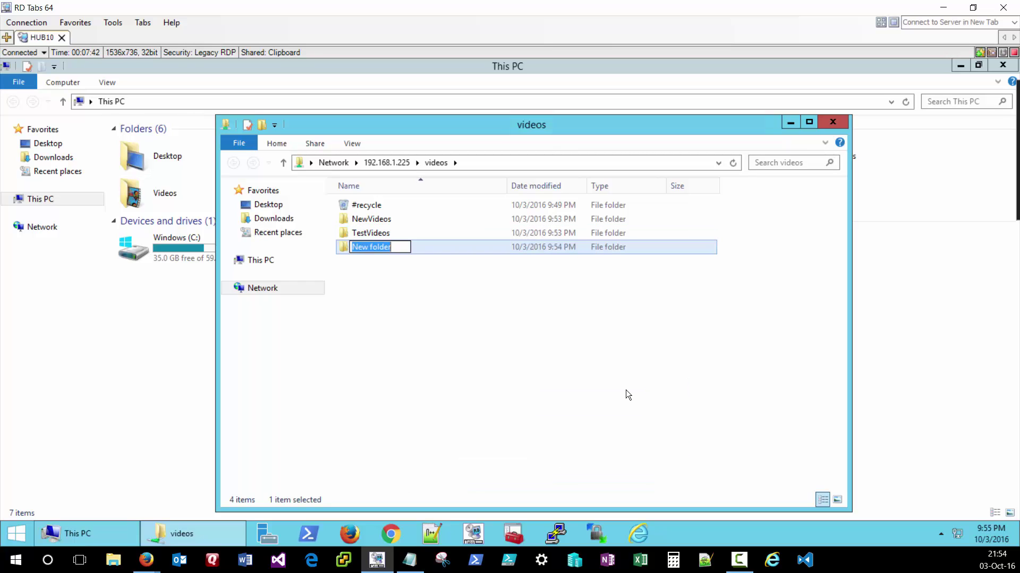
pyautogui.write('OldVideos')
pyautogui.press('Return')
pyautogui.click(384, 276)
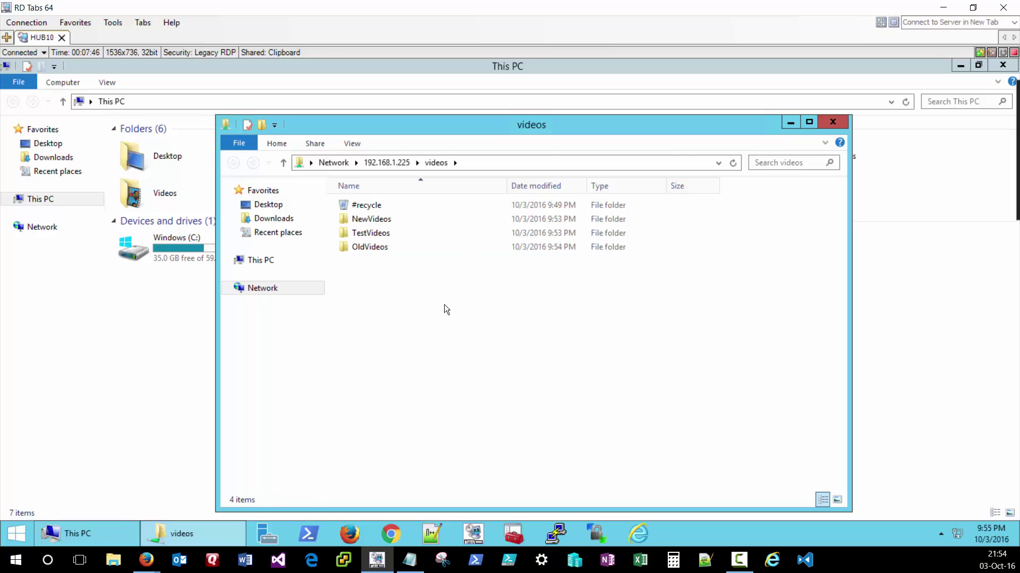
pyautogui.moveTo(462, 335); pyautogui.dragTo(360, 231)
pyautogui.click(420, 299)
# - Close the share window and set up a network drive V: pointing to \\192.168.1.225\videos
pyautogui.click(832, 122)
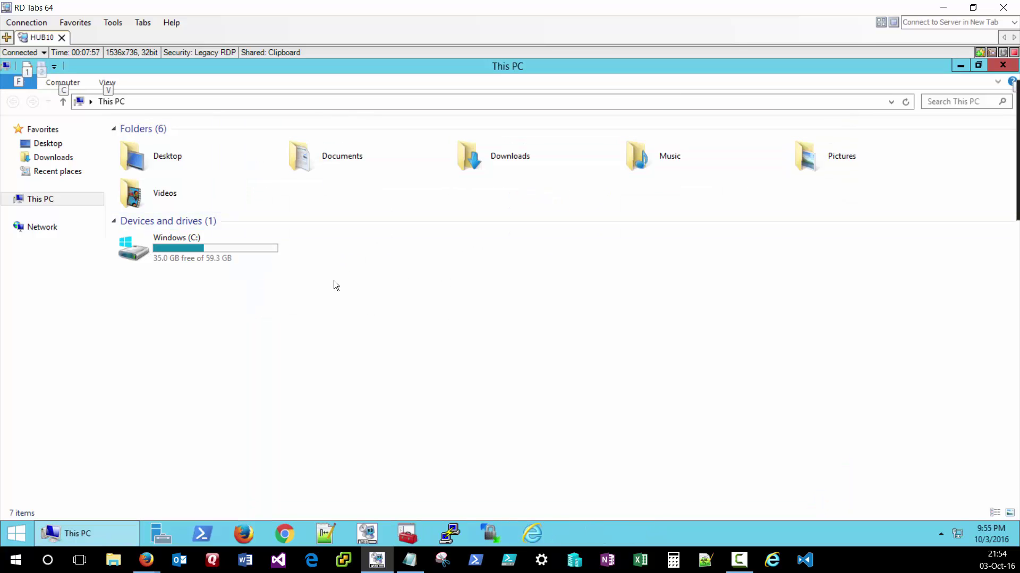
pyautogui.click(79, 83)
pyautogui.click(135, 130)
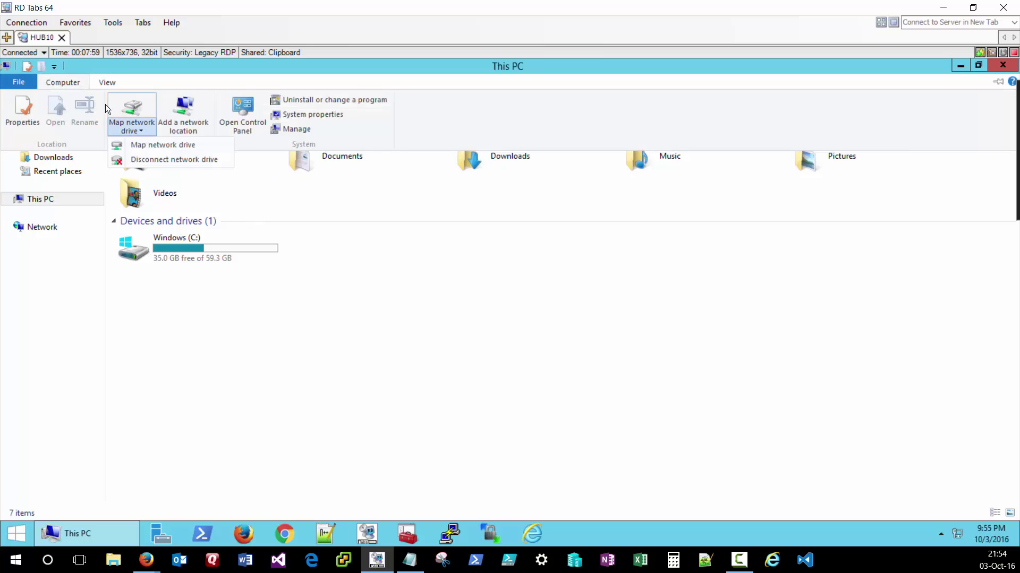
pyautogui.click(154, 145)
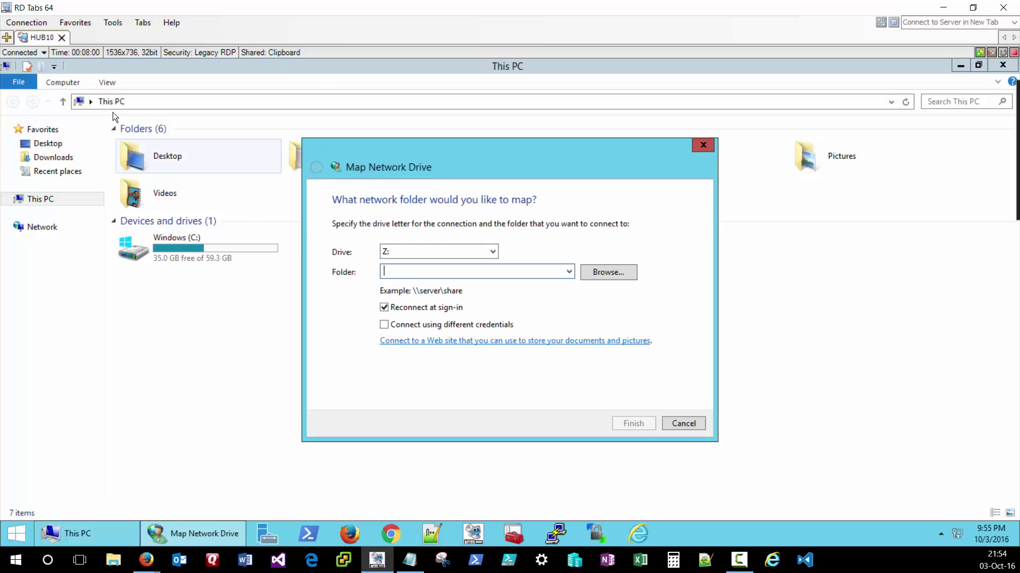
pyautogui.click(489, 251)
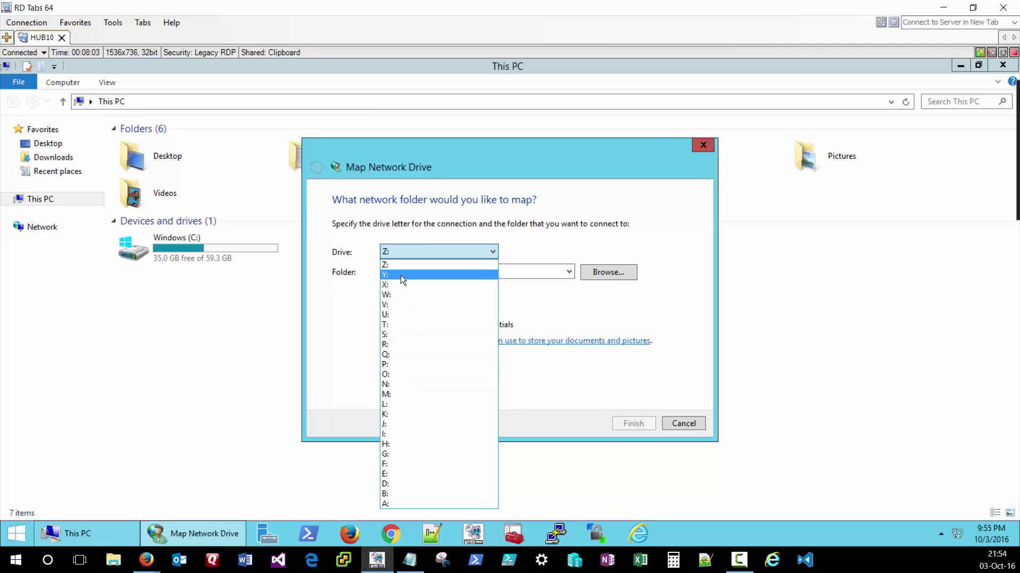
pyautogui.click(397, 303)
pyautogui.click(418, 265)
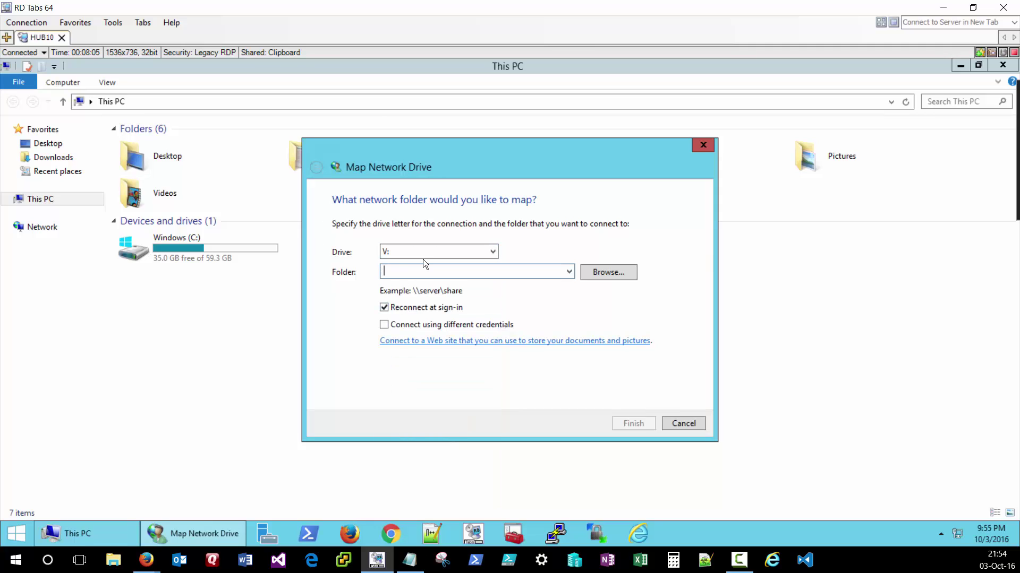
pyautogui.write('\\\\192.168.1.225')
pyautogui.write('\\vi')
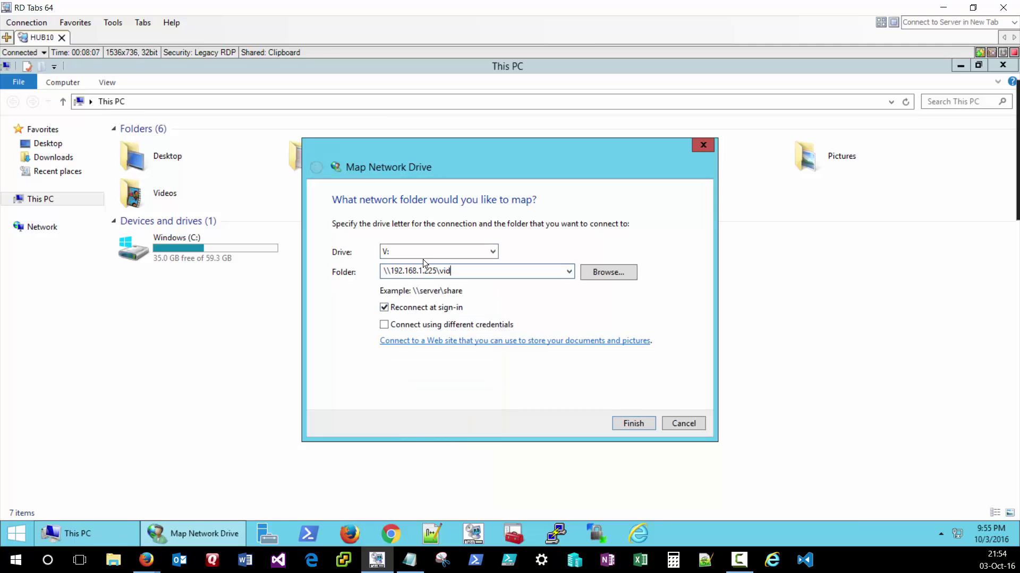
pyautogui.write('deos')
# - Finish the mapping and authenticate with the NAS username and password
pyautogui.click(632, 423)
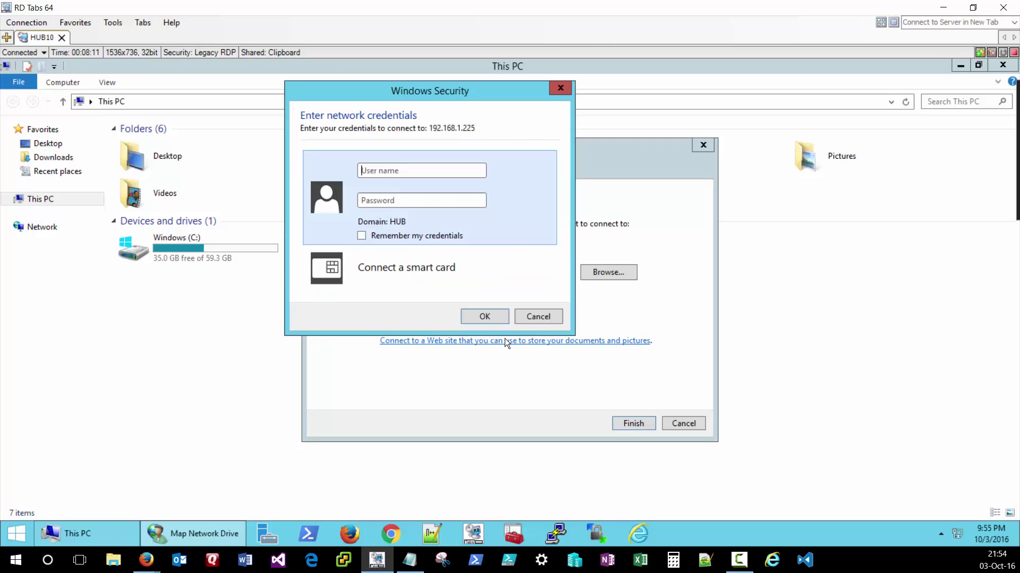
pyautogui.write('jake')
pyautogui.press('Tab')
pyautogui.write('*****')
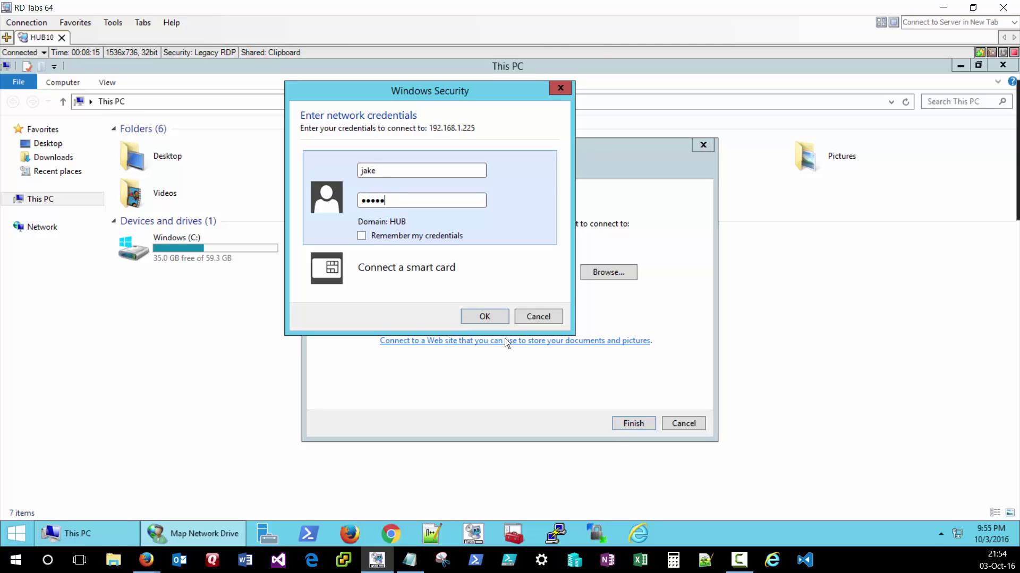
pyautogui.press('BackSpace')
pyautogui.press('BackSpace')
pyautogui.press('BackSpace')
pyautogui.press('BackSpace')
pyautogui.press('BackSpace')
pyautogui.write('**********')
pyautogui.press('Return')
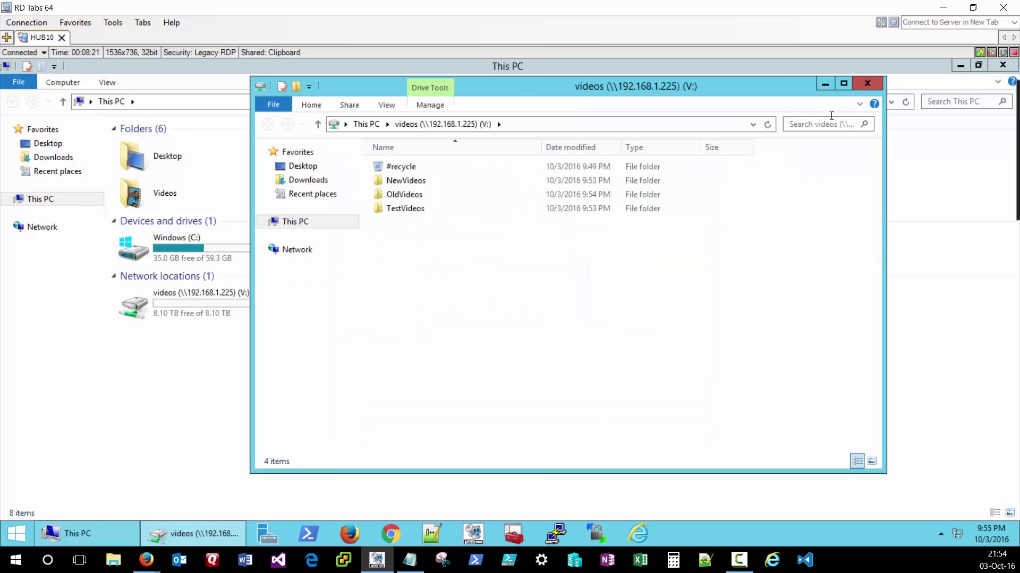
# - Close the auto-opened drive window, then open V: from This PC and go back
pyautogui.hotkey('alt', 'F4')
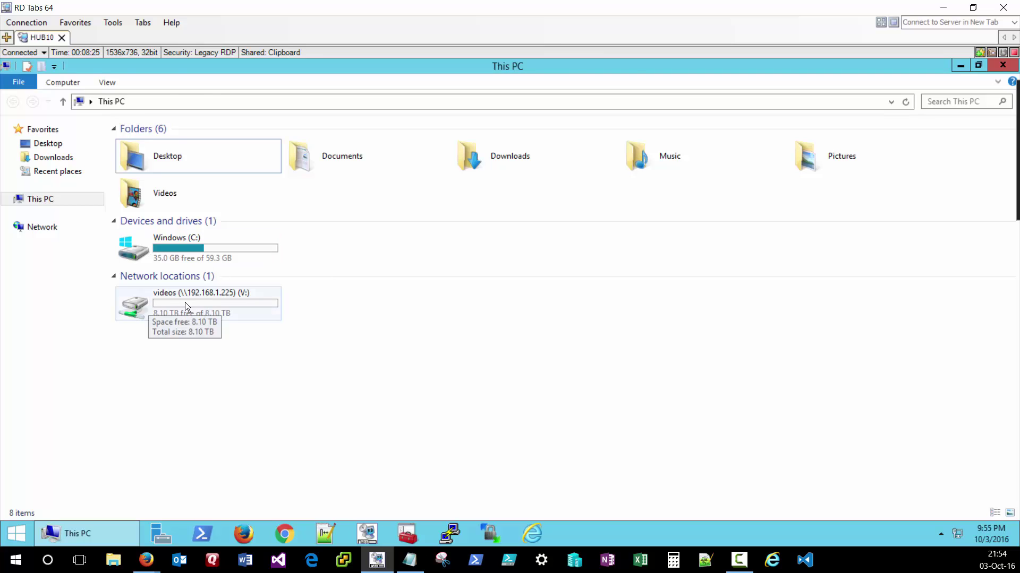
pyautogui.doubleClick(200, 308)
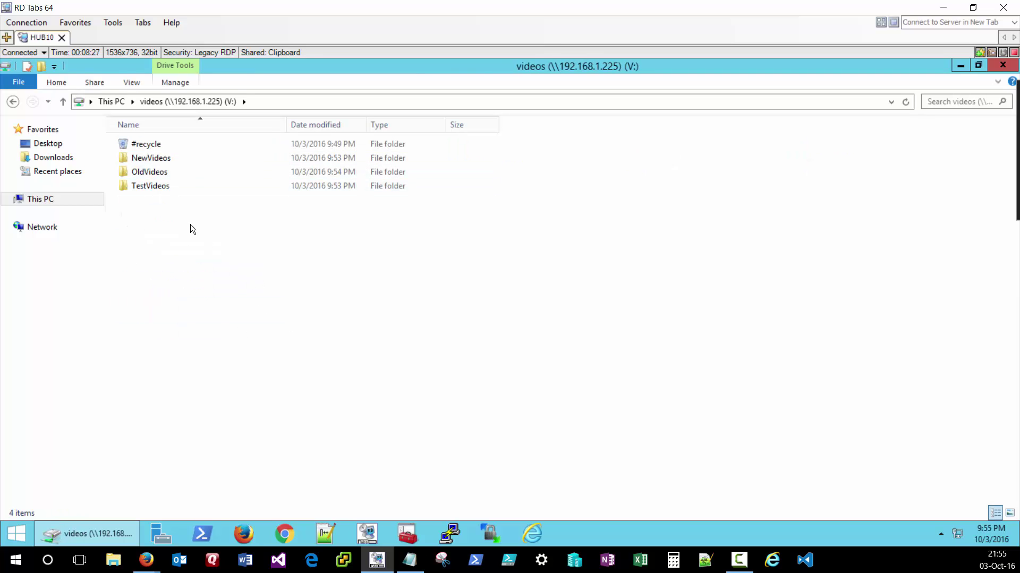
pyautogui.hotkey('alt', 'Left')
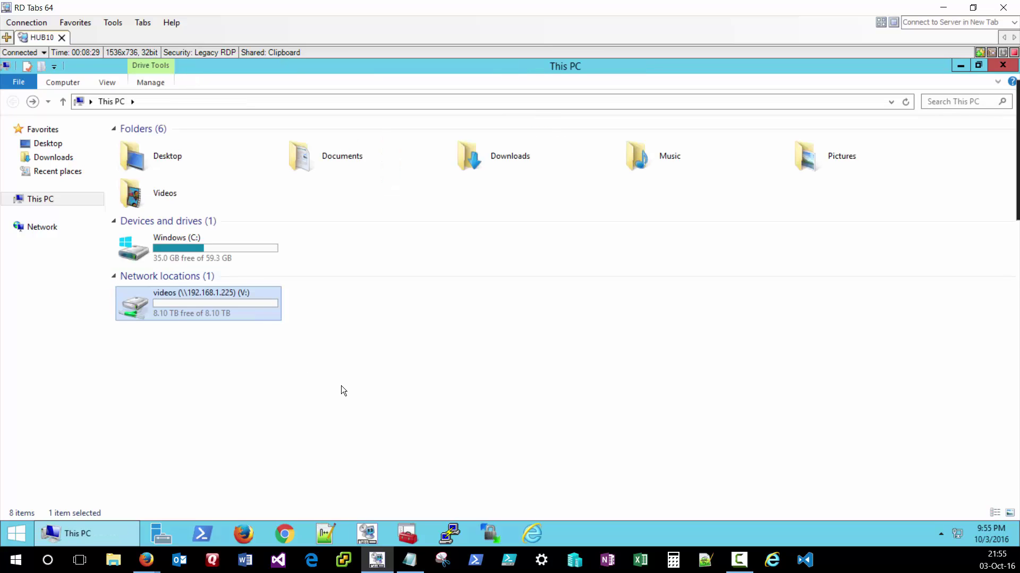